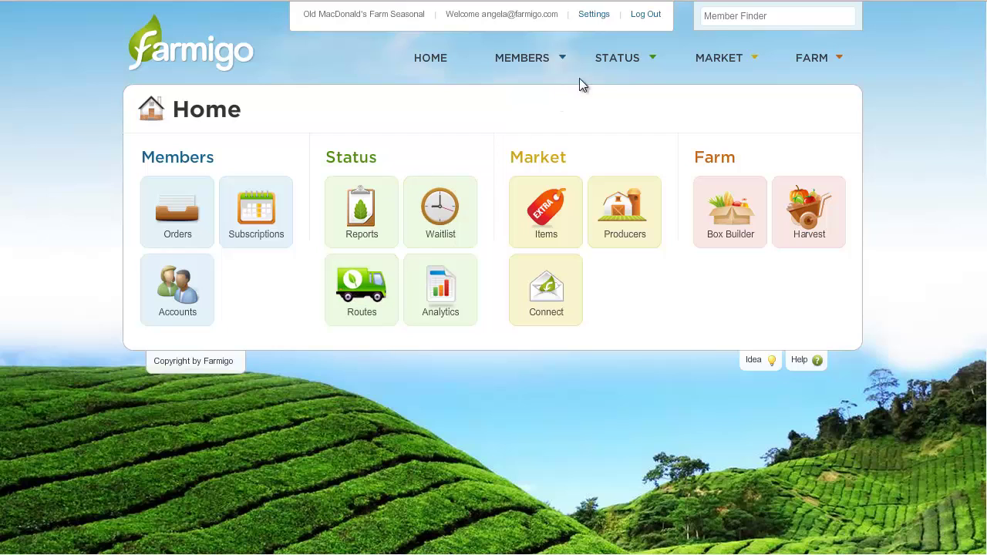
Go to the Routes page and show the Friday Pick-up route's three stops
mouse_move(609, 70)
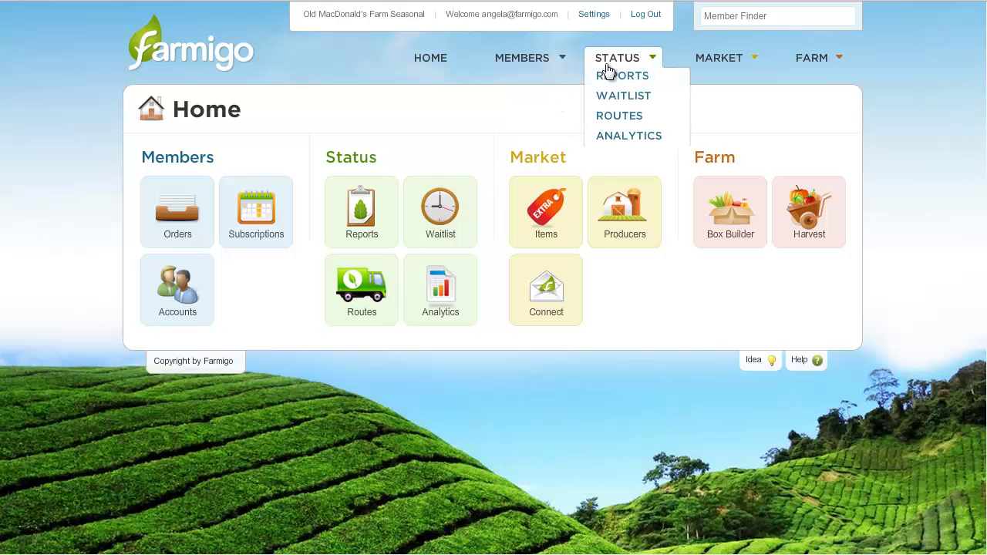
click(618, 117)
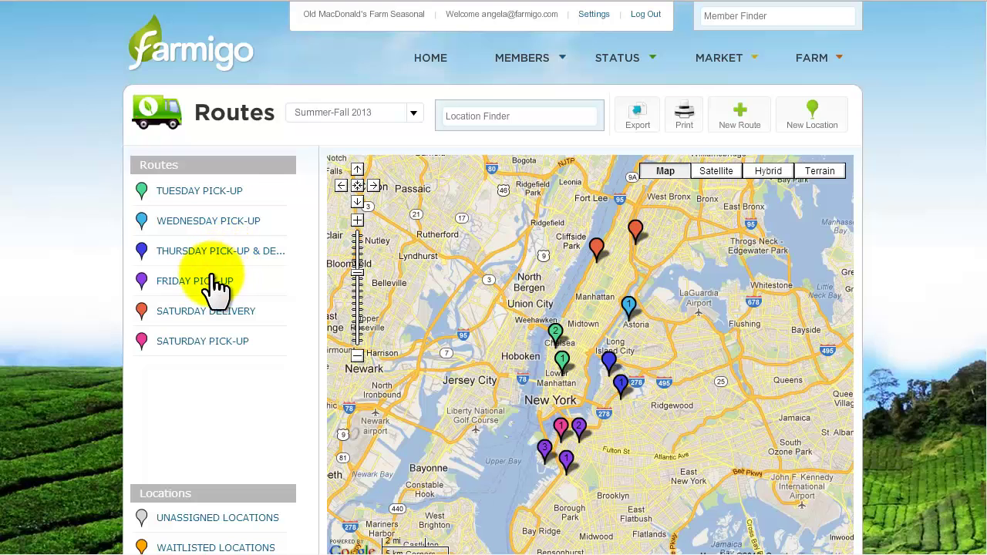
click(216, 279)
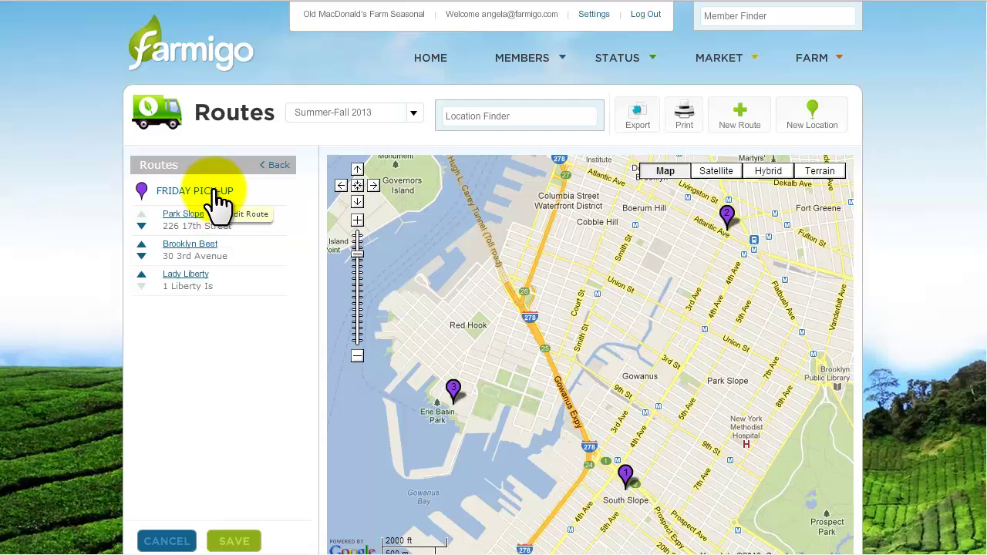
Confirm the Friday Pick-up route's delivery day stays Friday and close Edit Route unchanged
click(217, 193)
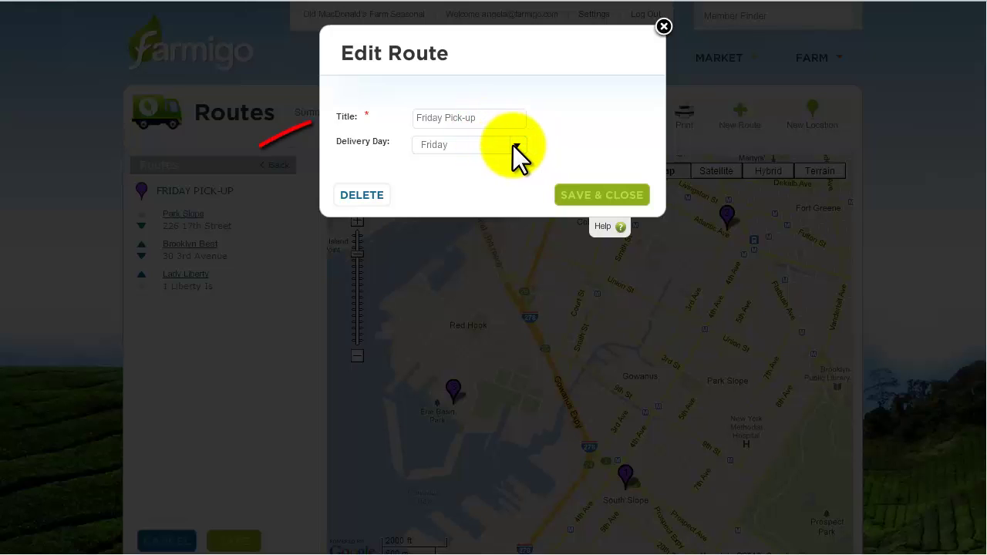
click(513, 146)
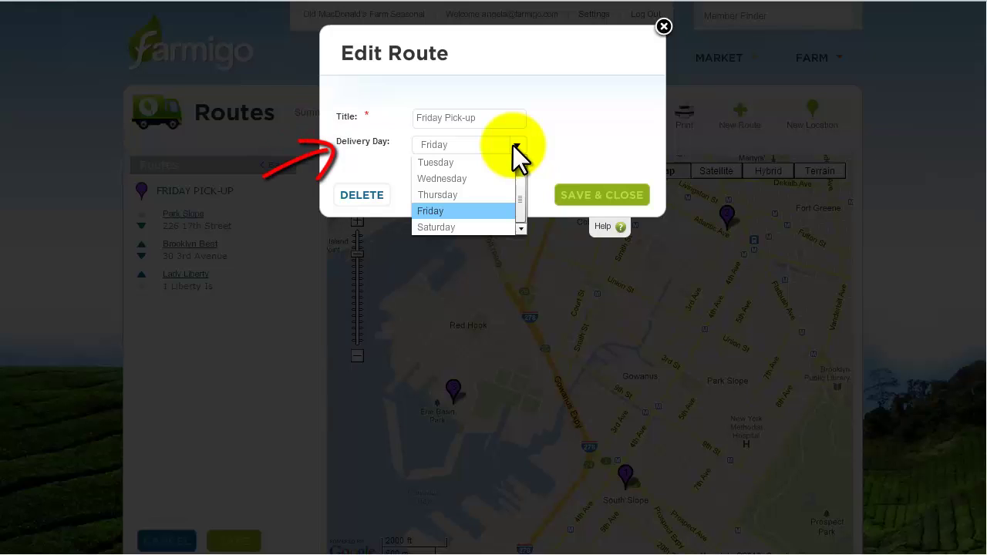
drag(520, 190, 520, 199)
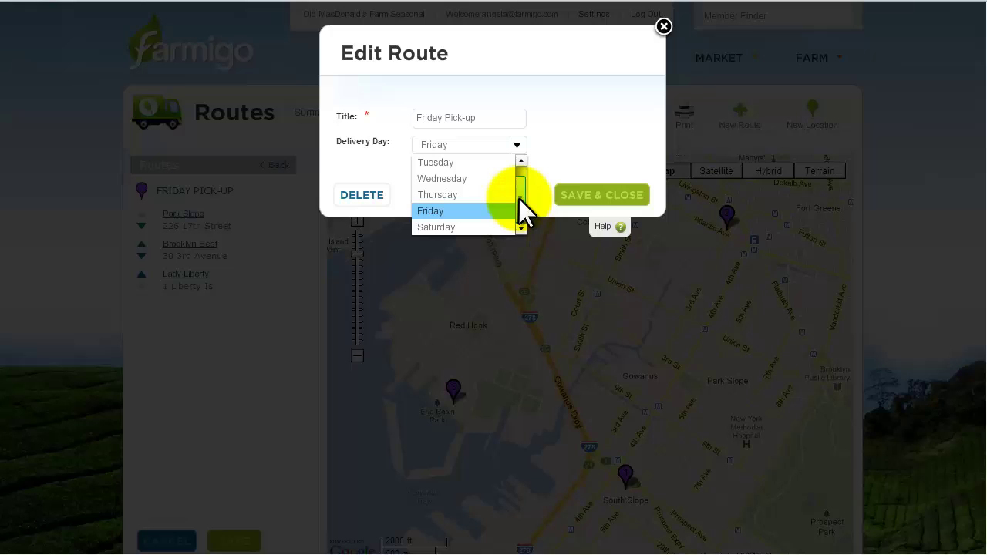
click(556, 143)
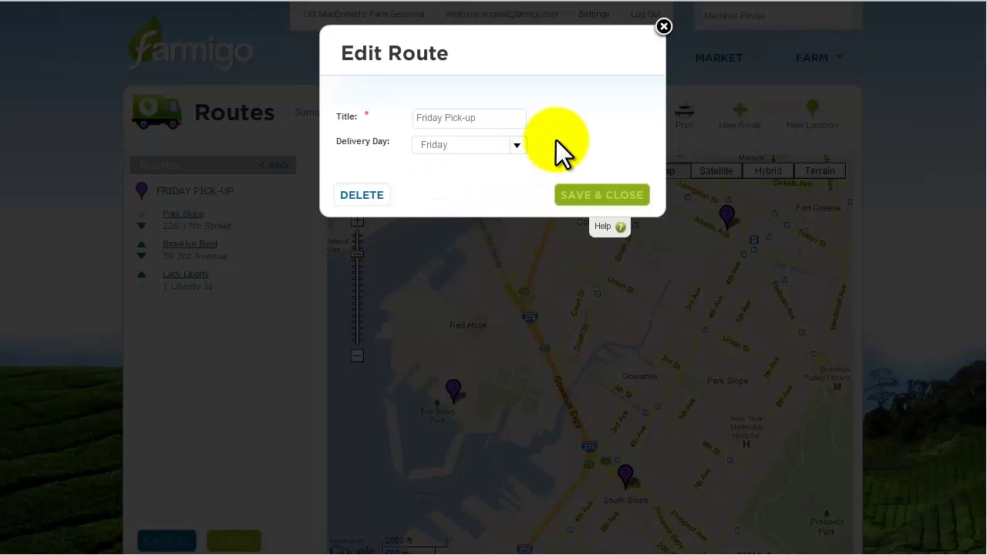
click(664, 26)
Look up 'park' in the Location Finder to bring up Park Slope's details, then close them
click(744, 117)
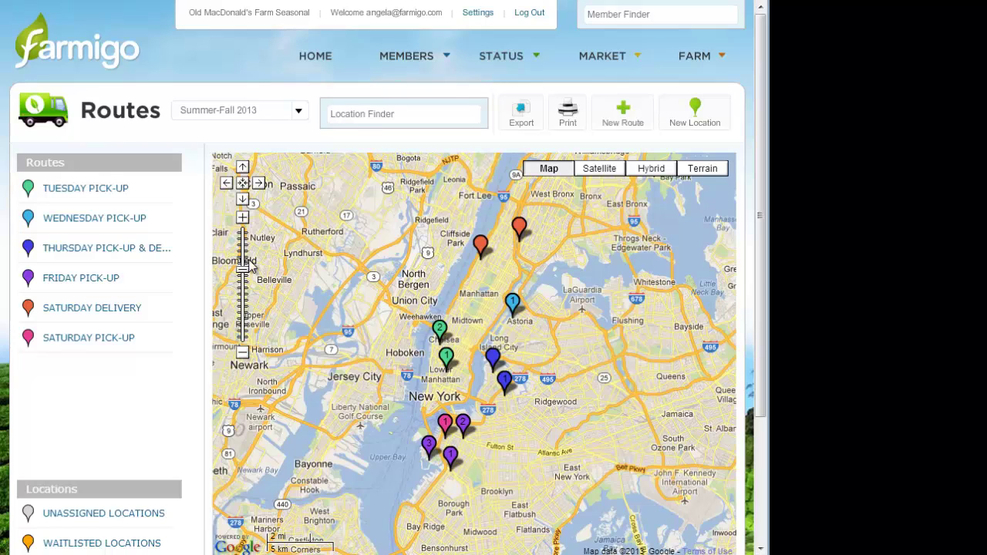
click(356, 116)
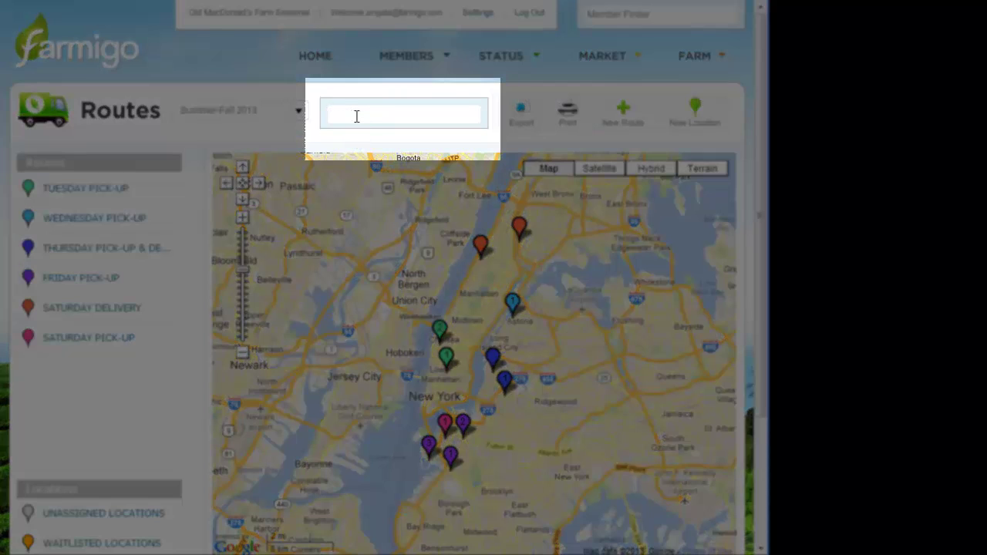
text(park)
key(Down)
key(Return)
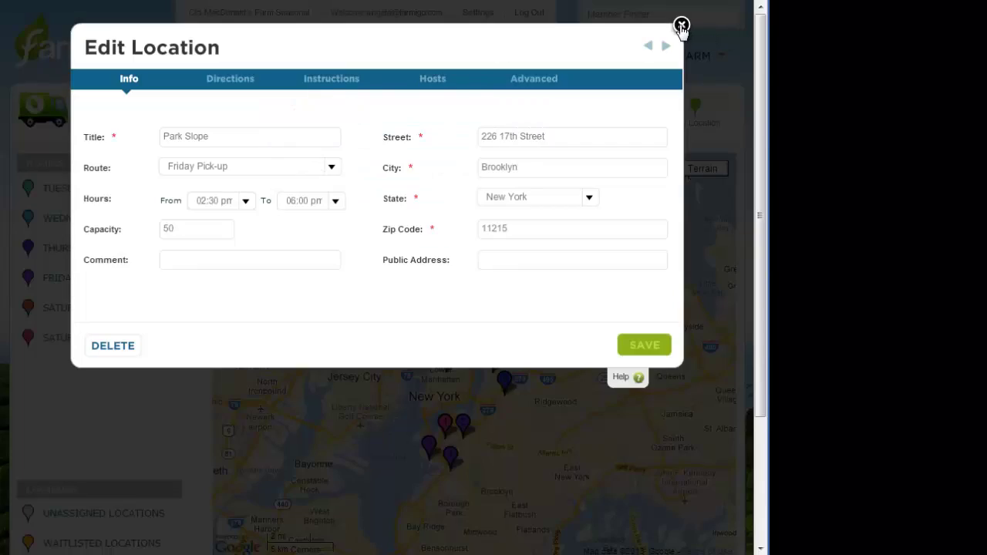
click(682, 27)
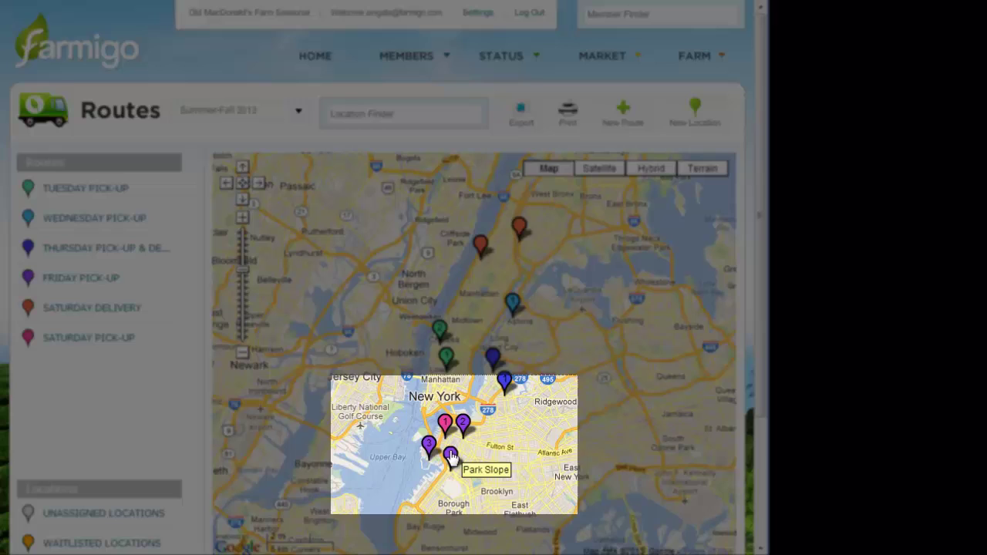
Open Park Slope from its map marker, then from the Friday Pick-up stop list
click(451, 456)
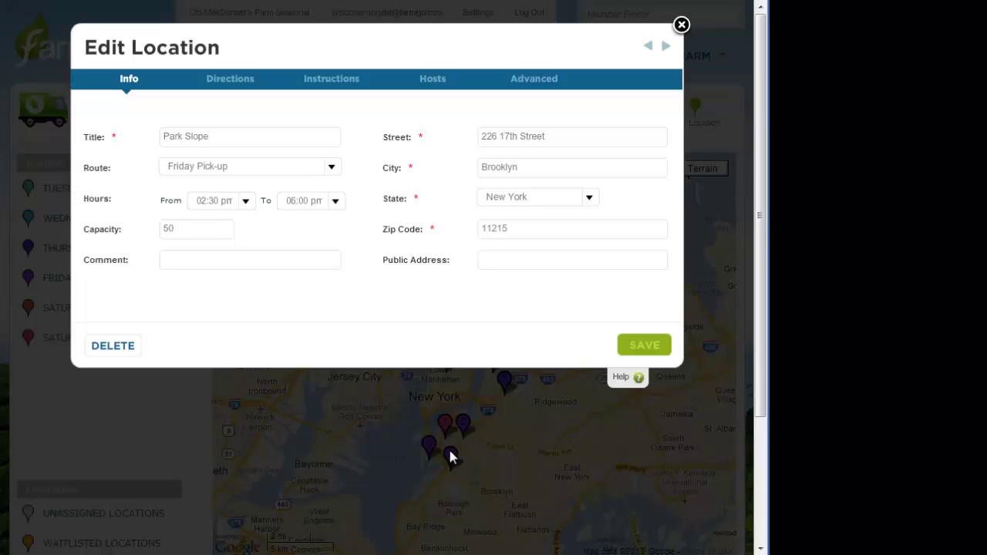
click(682, 24)
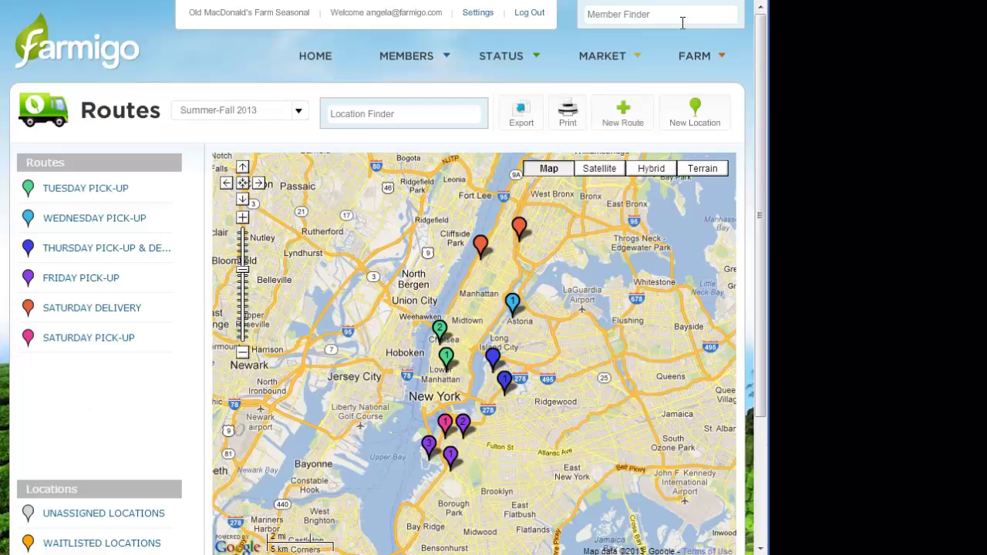
click(78, 282)
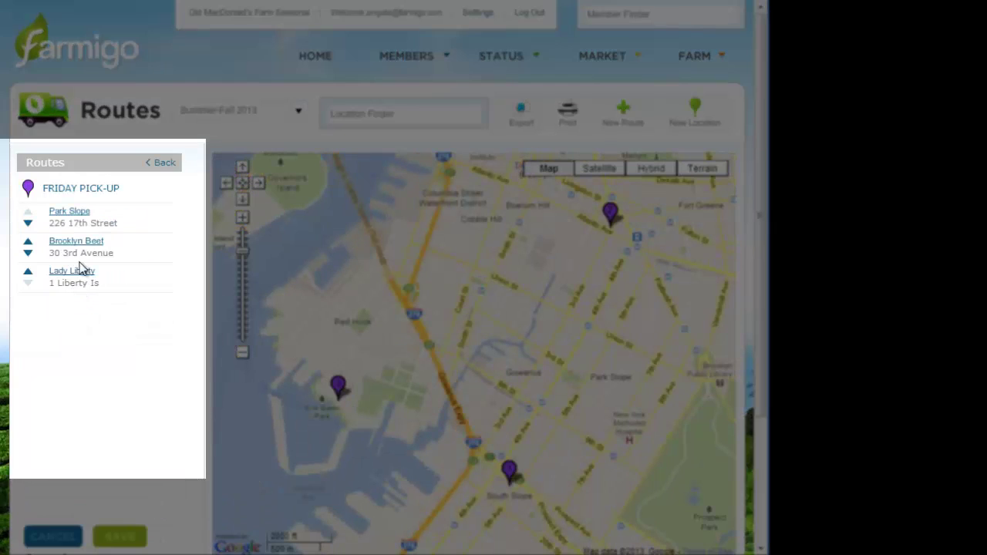
click(82, 212)
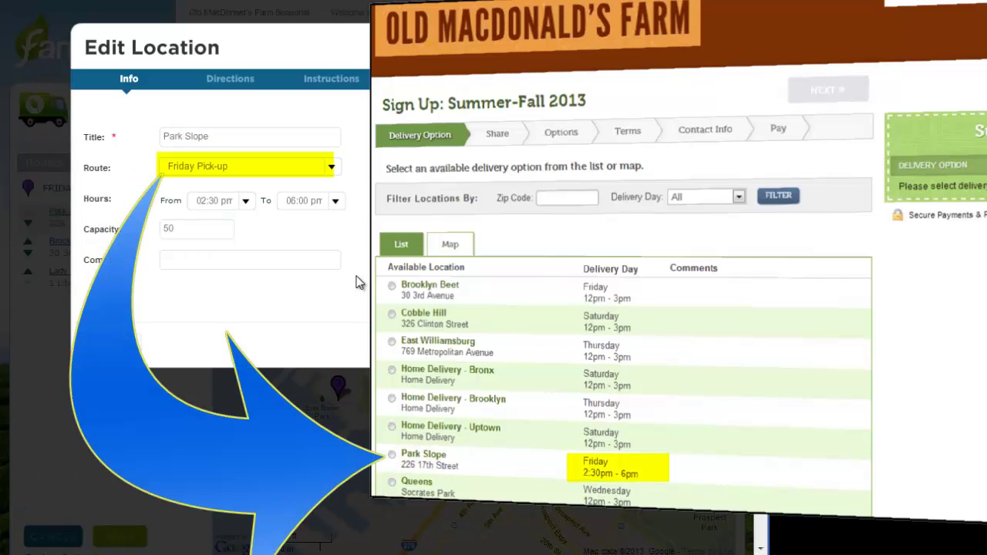
click(332, 167)
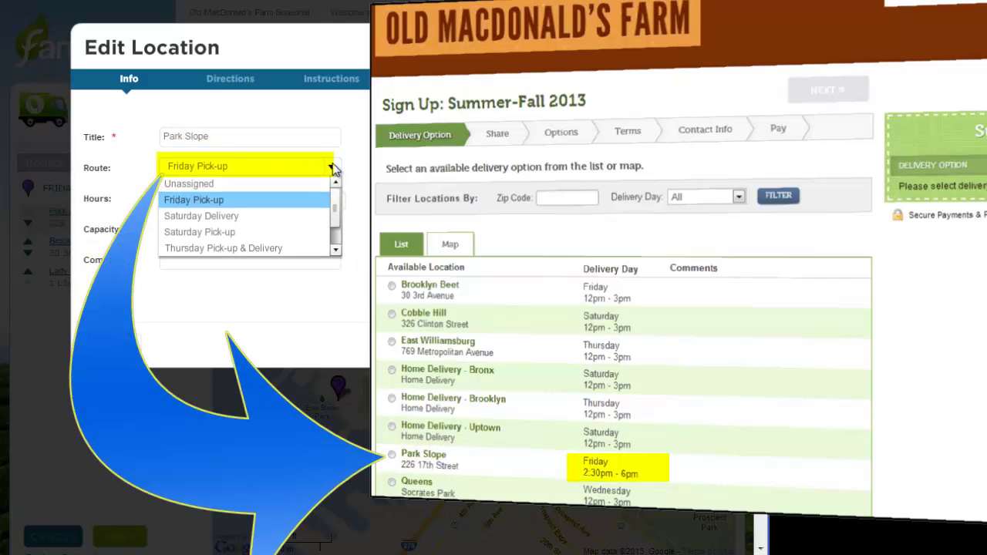
click(262, 202)
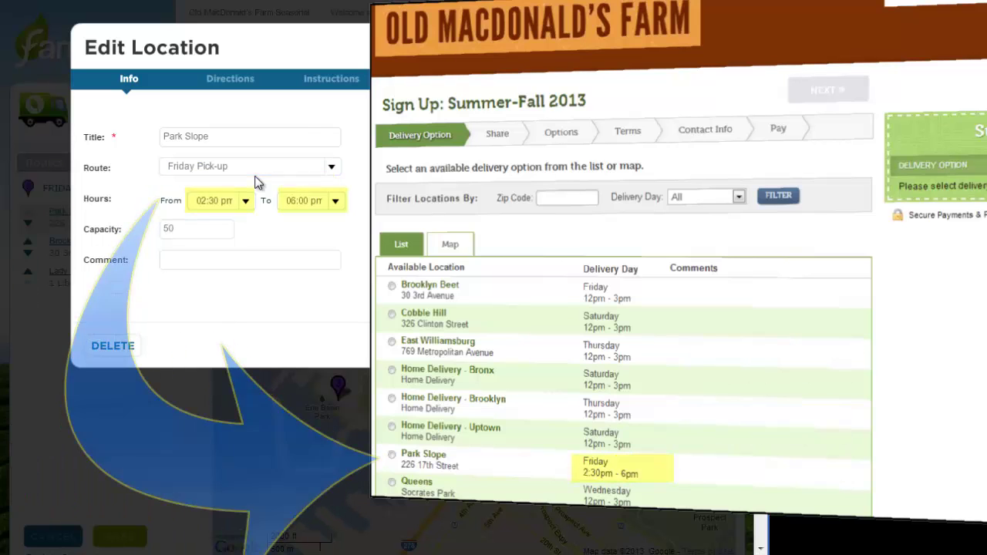
click(245, 202)
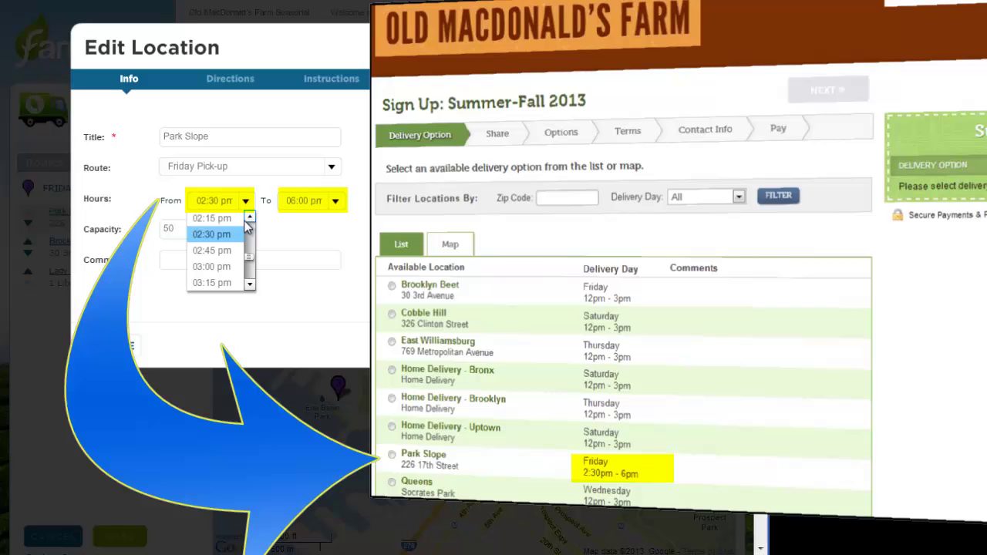
click(240, 236)
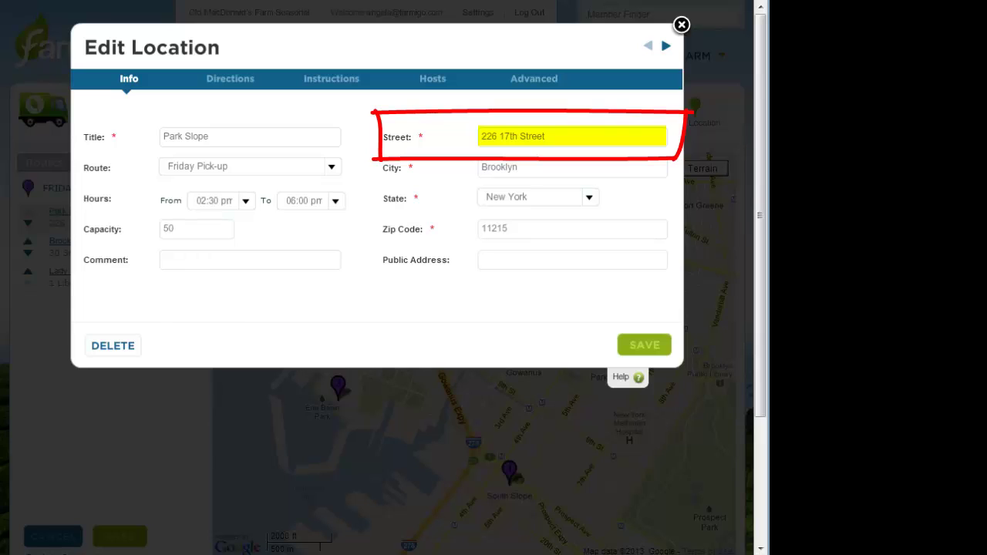
Set public address 'Near 5th & Prospect Ave' and a 'PRIVATE!' comment limiting it to participating parents
click(605, 265)
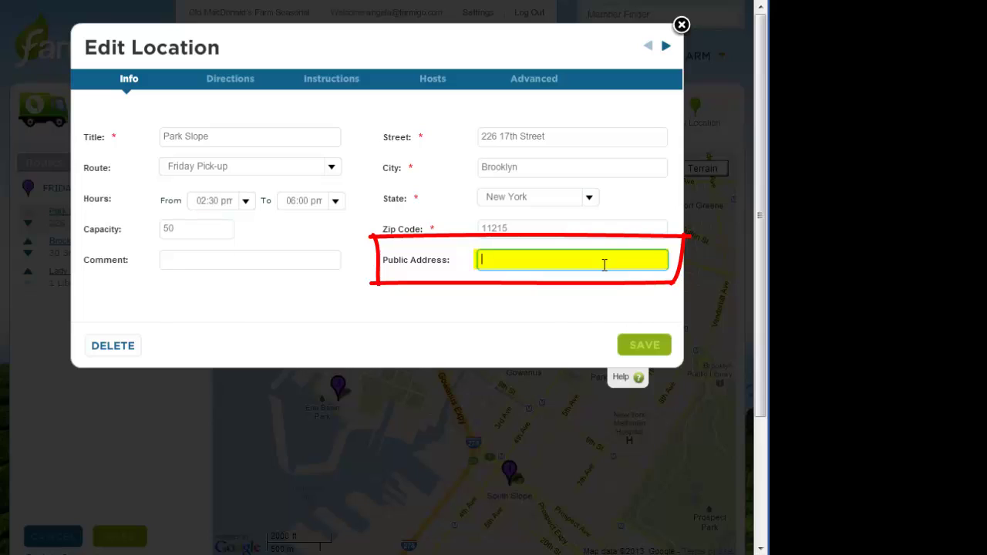
text(Near )
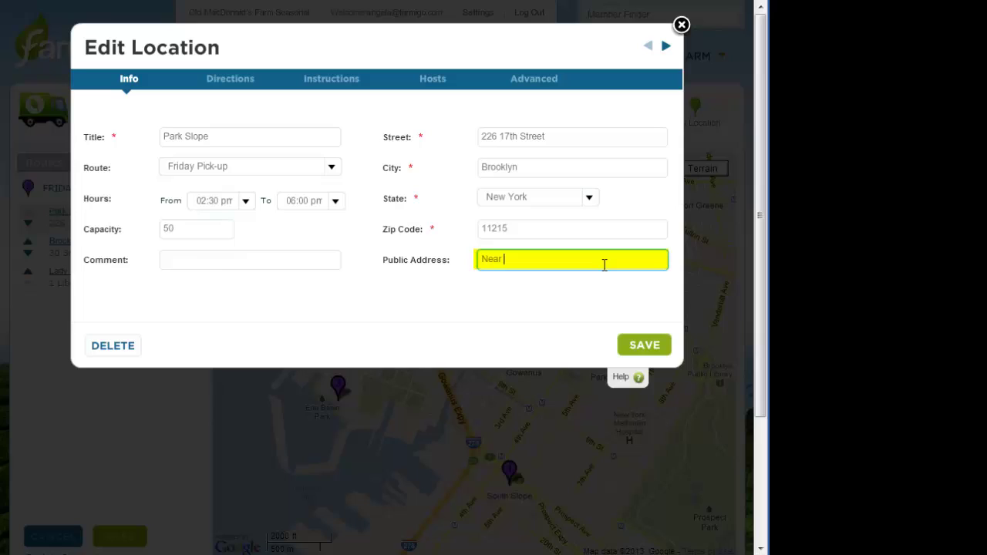
text(5th & Prospect Ave)
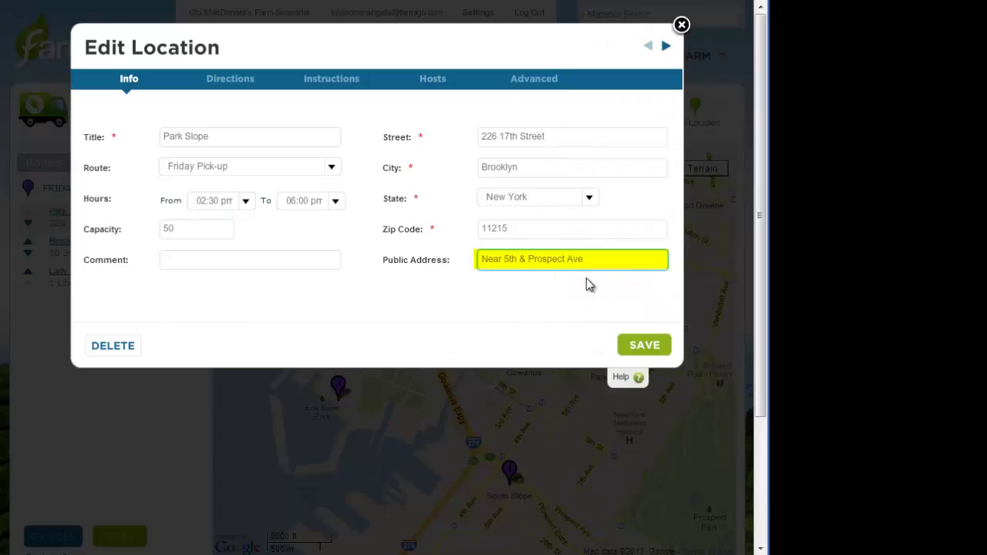
click(311, 263)
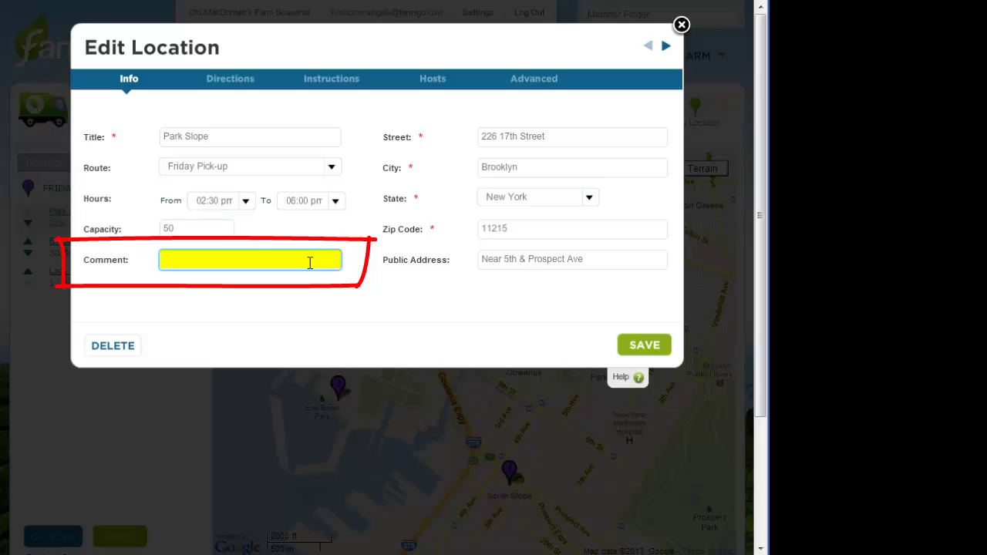
text(PR)
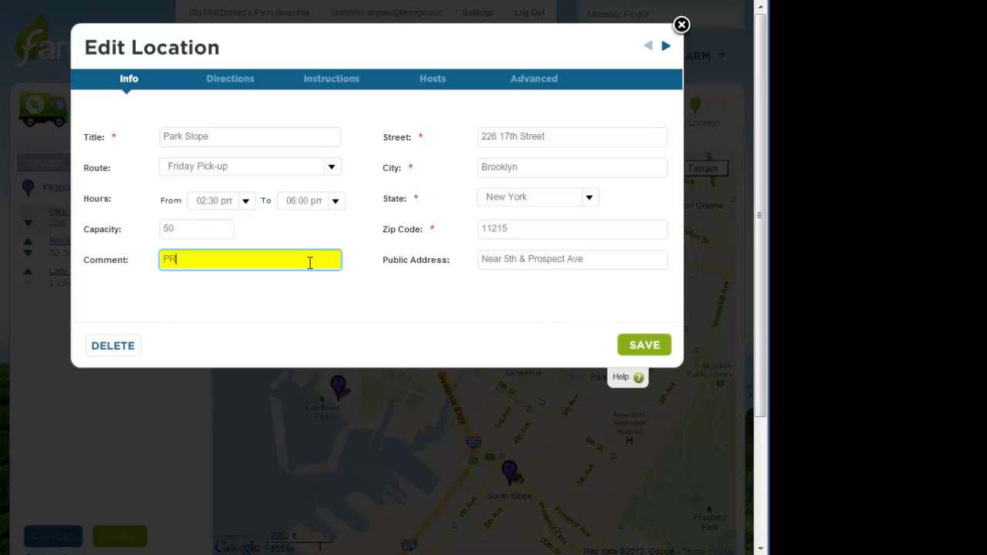
text(IVATE!)
key(ctrl+v)
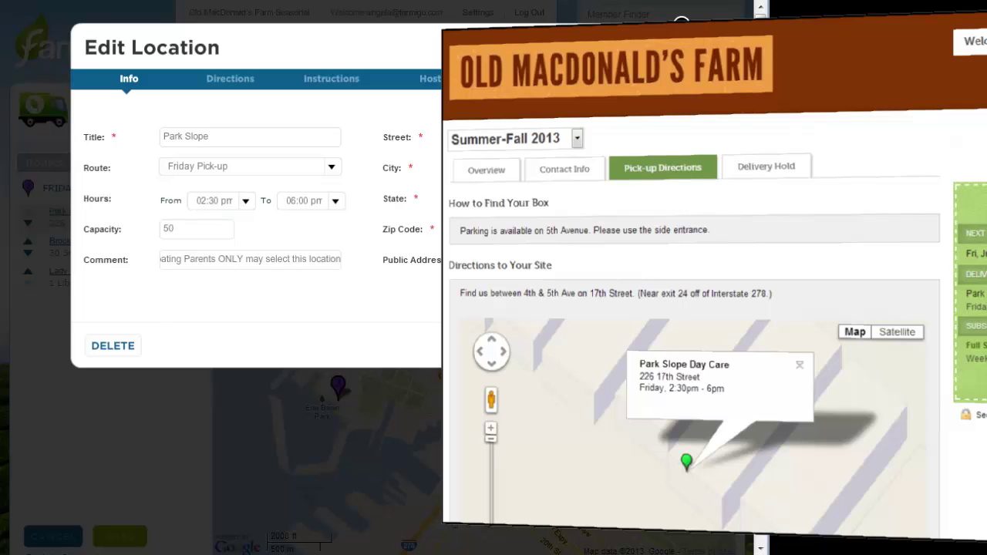
Review the Directions and Pickup Instructions tabs, then save Park Slope's edits and close the editor
click(234, 84)
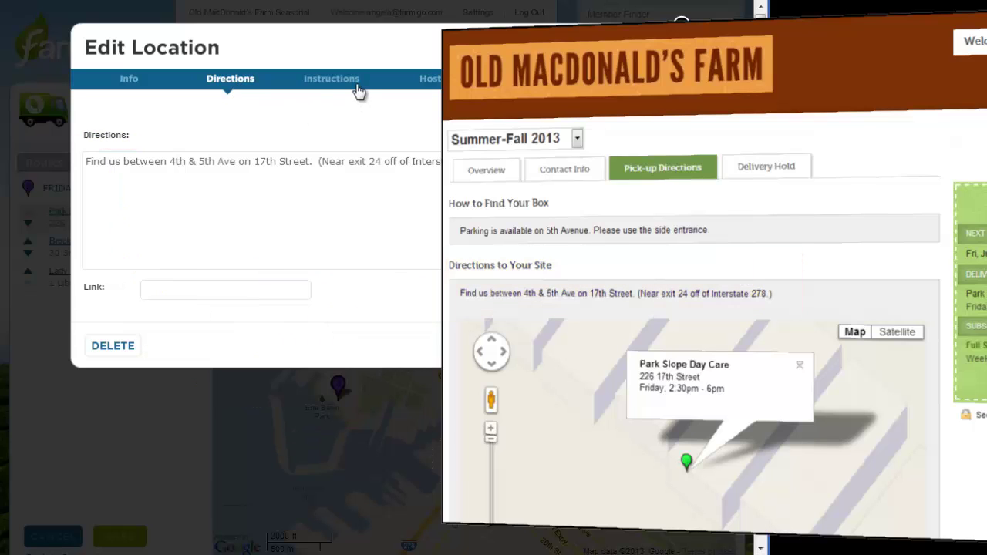
click(358, 91)
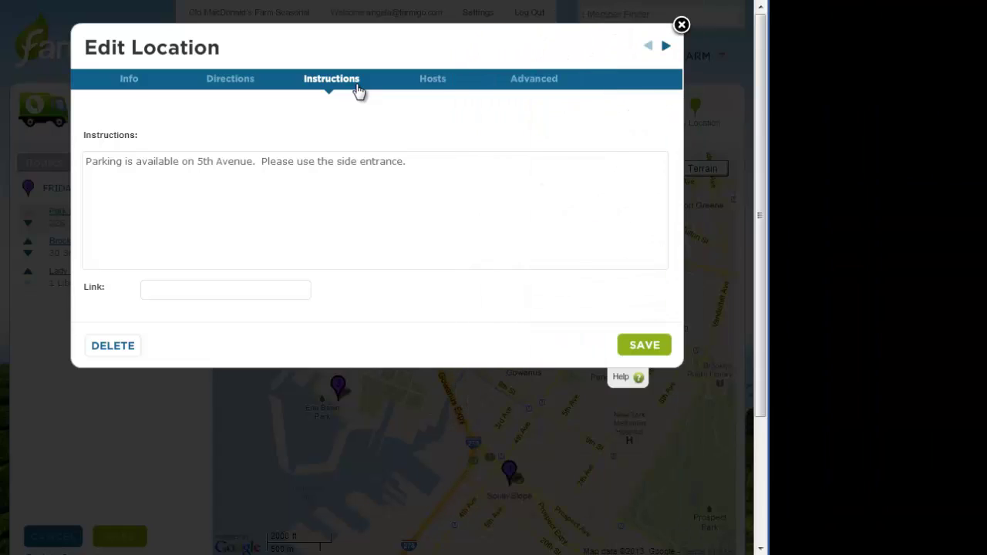
click(126, 85)
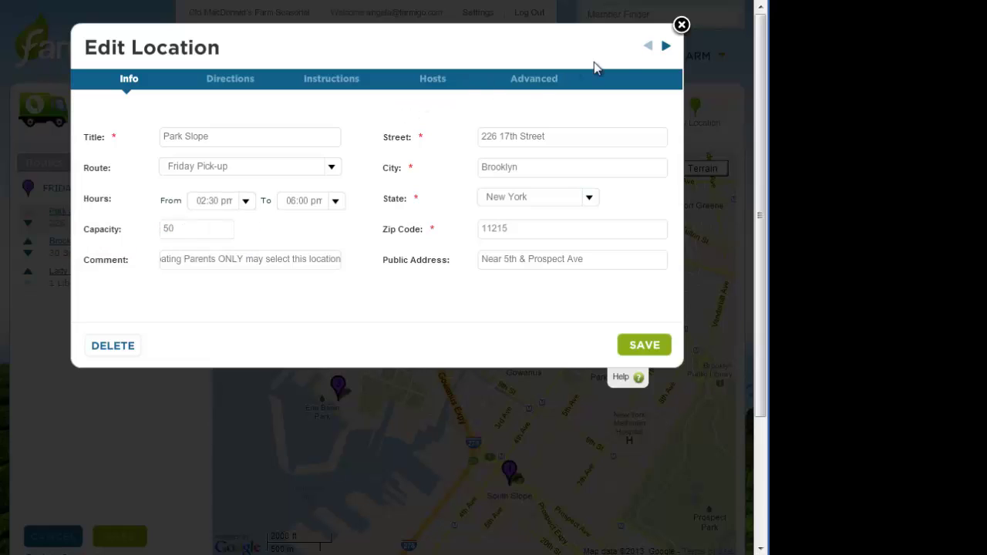
click(681, 27)
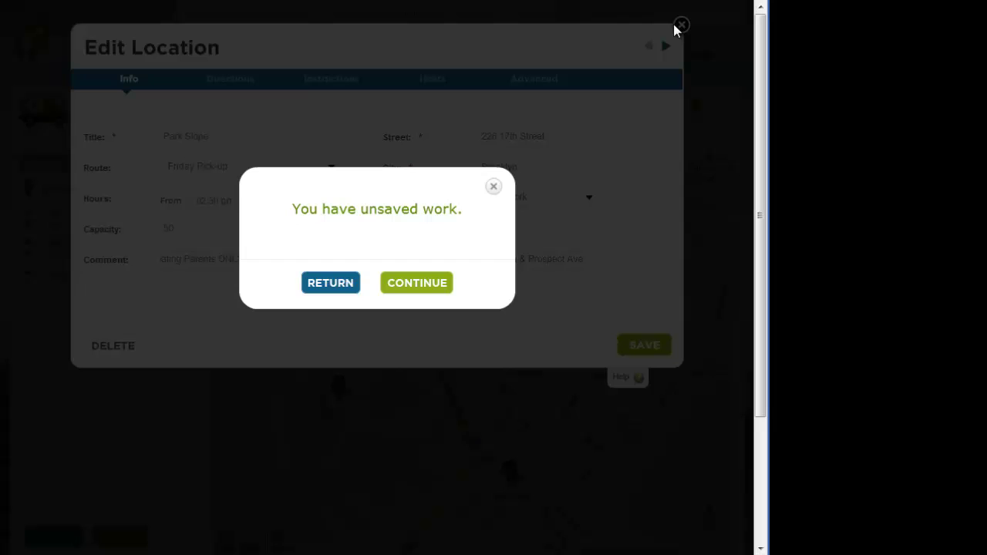
click(349, 287)
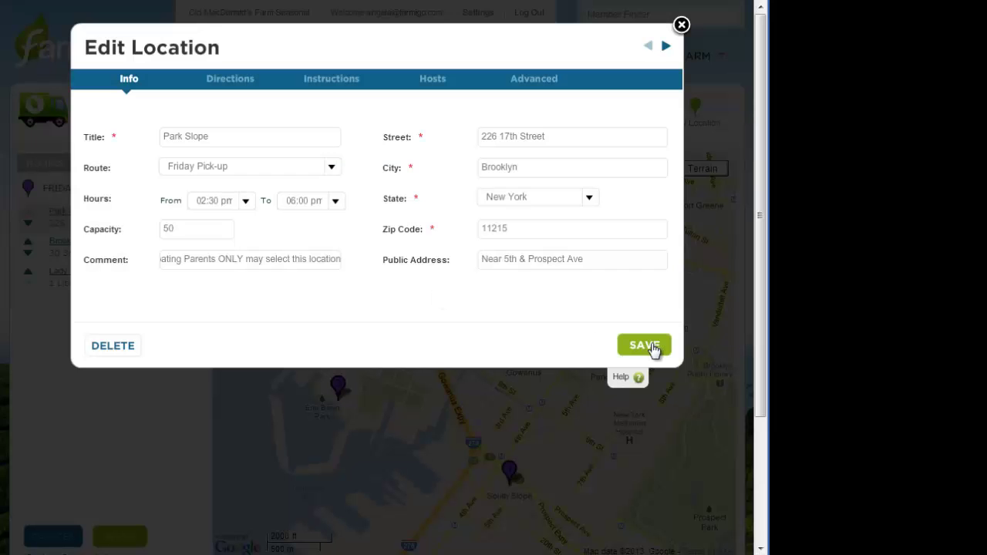
click(654, 345)
click(683, 25)
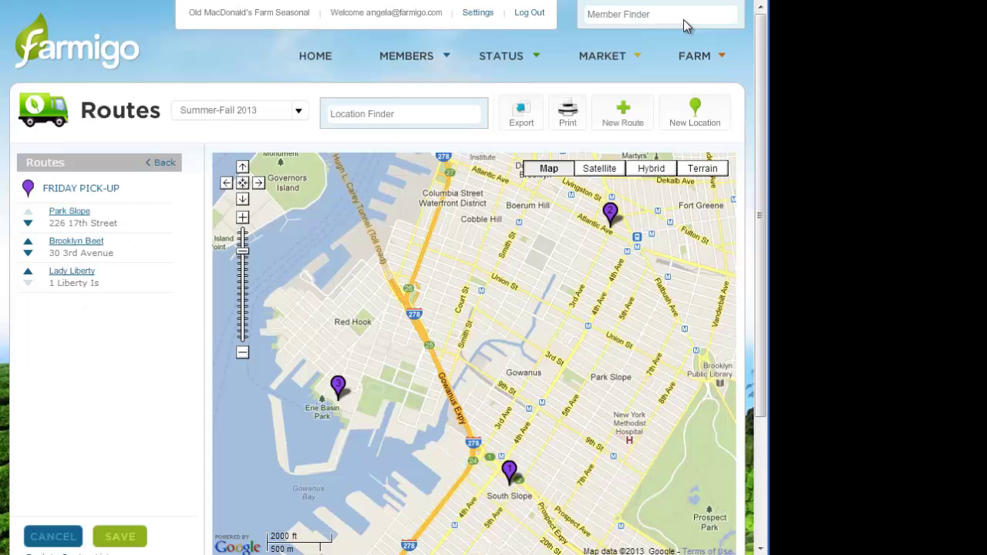
Open the Chelsea stop on Tuesday Pick-up and view its Advanced capacity and waitlist settings
click(693, 127)
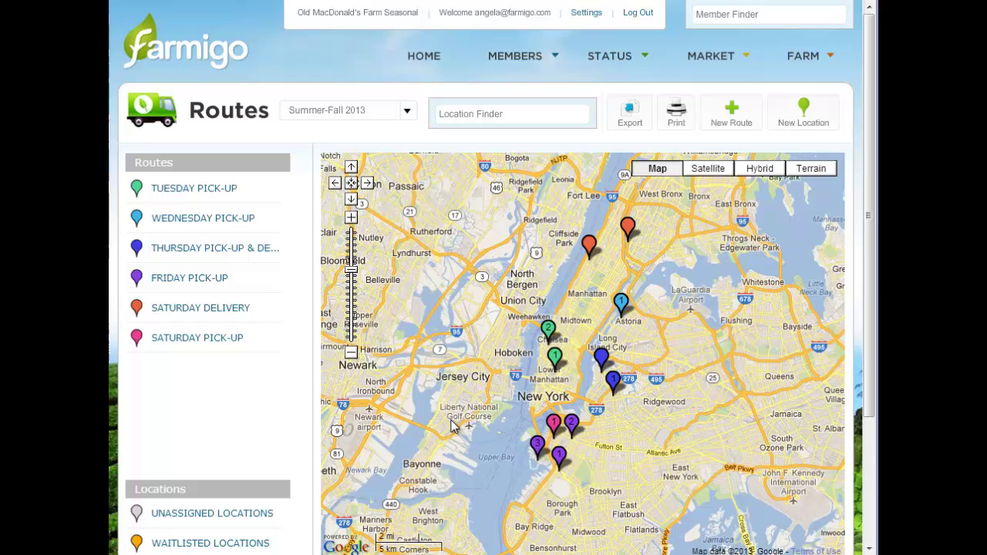
click(185, 193)
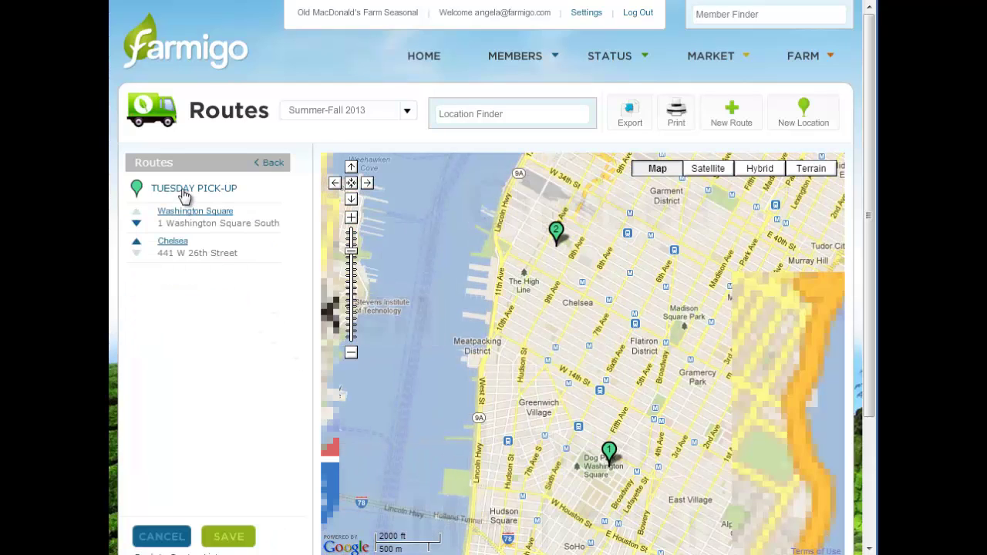
click(183, 242)
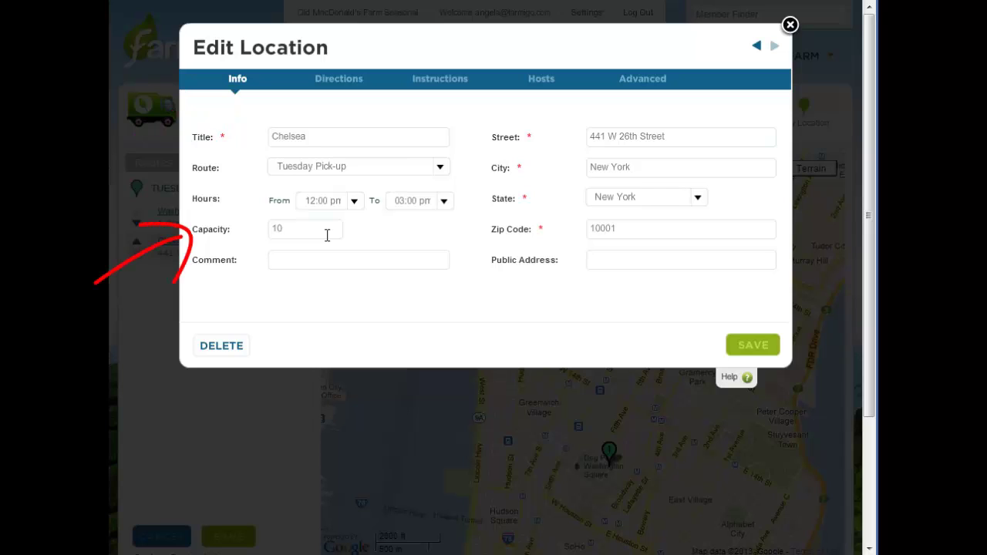
click(642, 81)
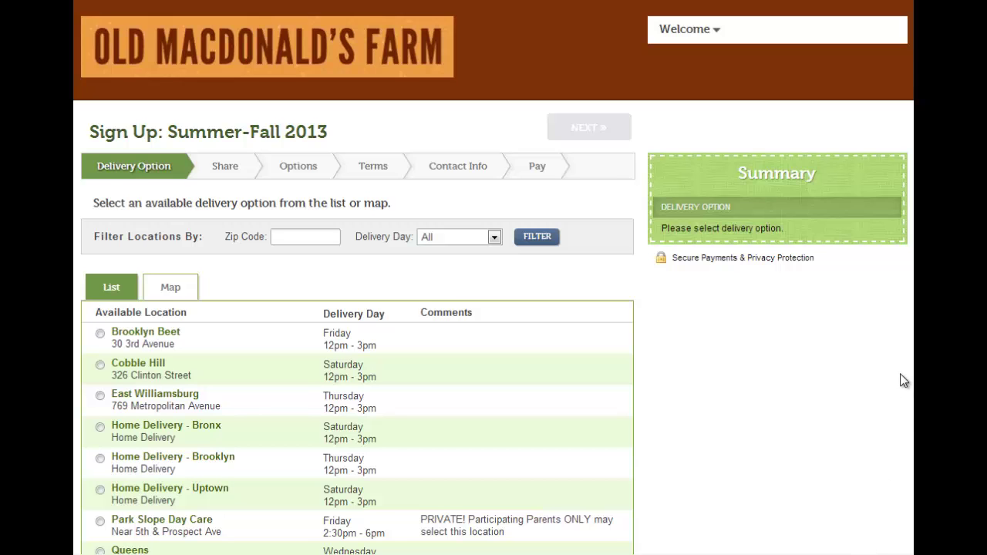
Select the waitlisted Chelsea pickup and Washington Square as delivery options on the sign-up page
scroll(494, 309, down, 2)
scroll(856, 478, down, 4)
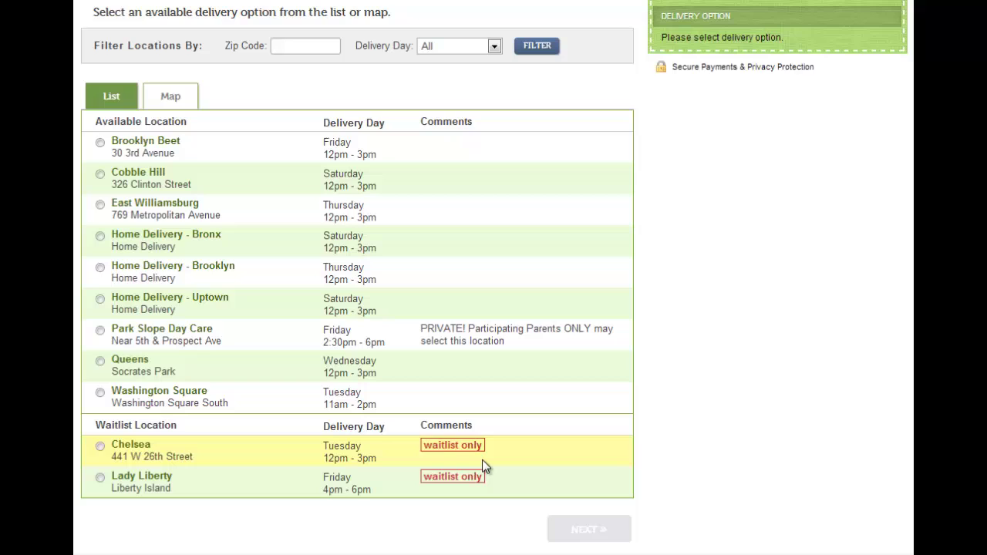
click(482, 460)
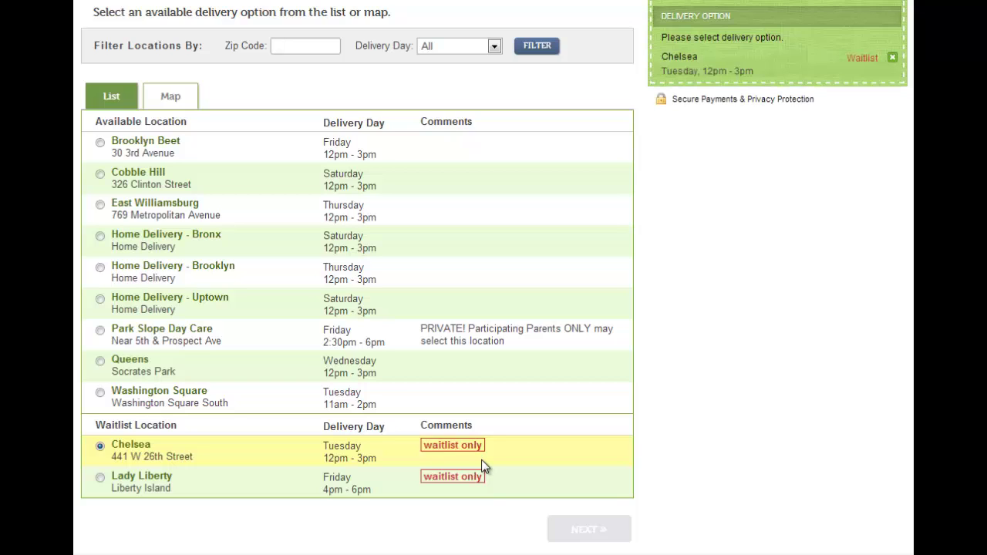
click(452, 405)
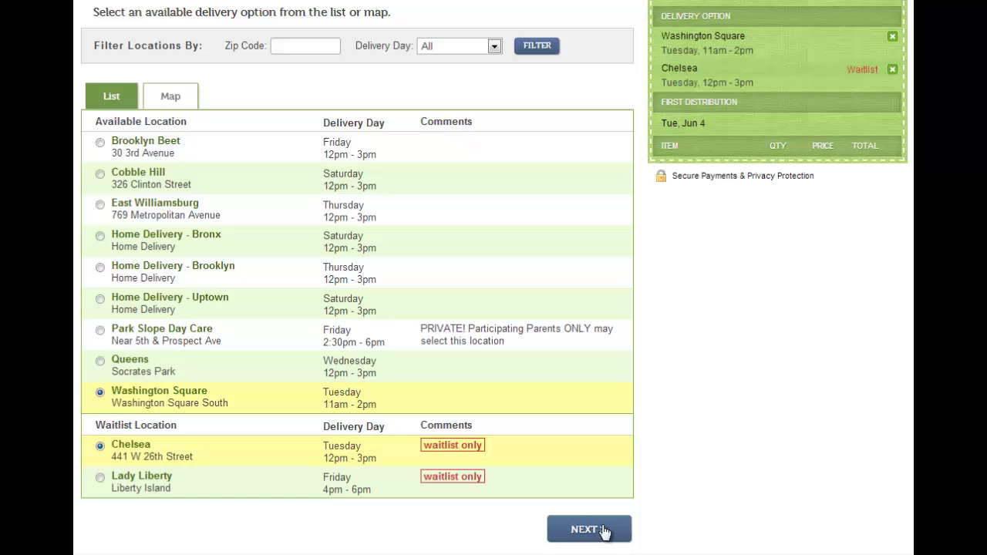
scroll(910, 453, up, 2)
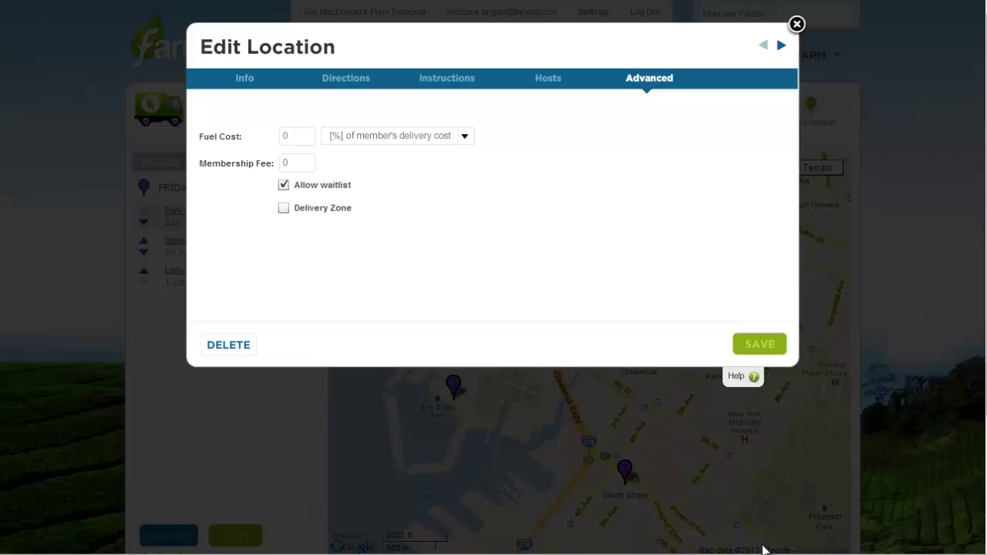
Set fuel cost to 2 [%] of member's delivery cost and membership fee to 10, then save
click(301, 132)
key(BackSpace)
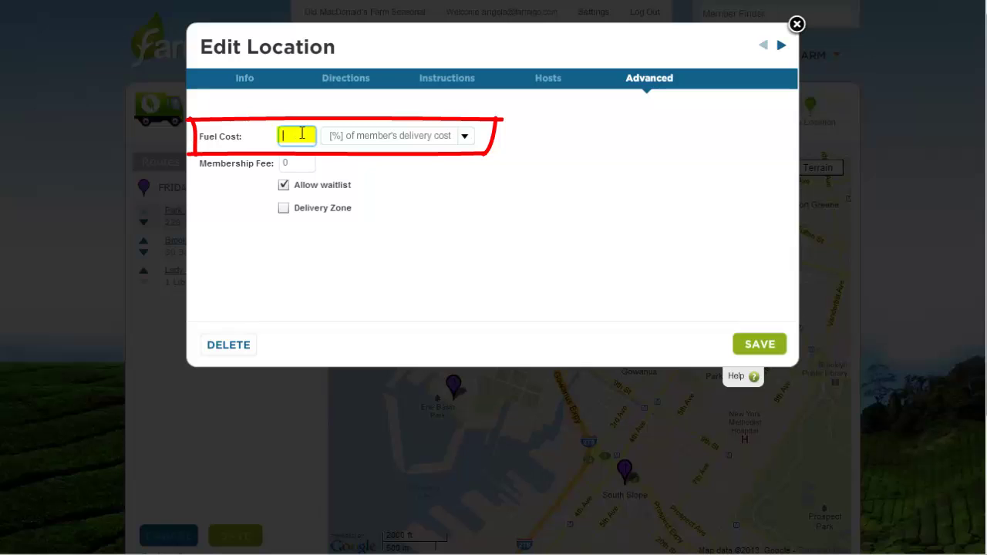
text(2)
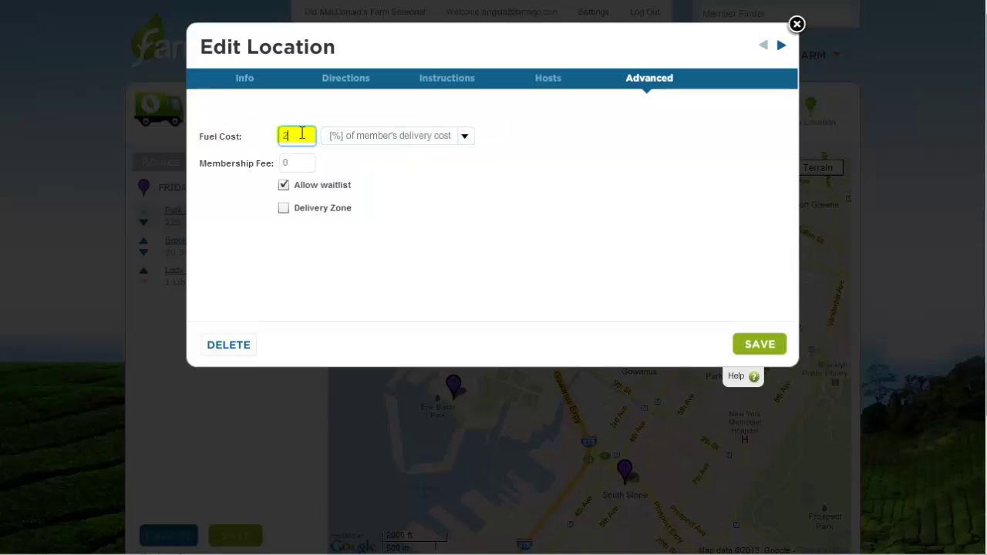
click(392, 136)
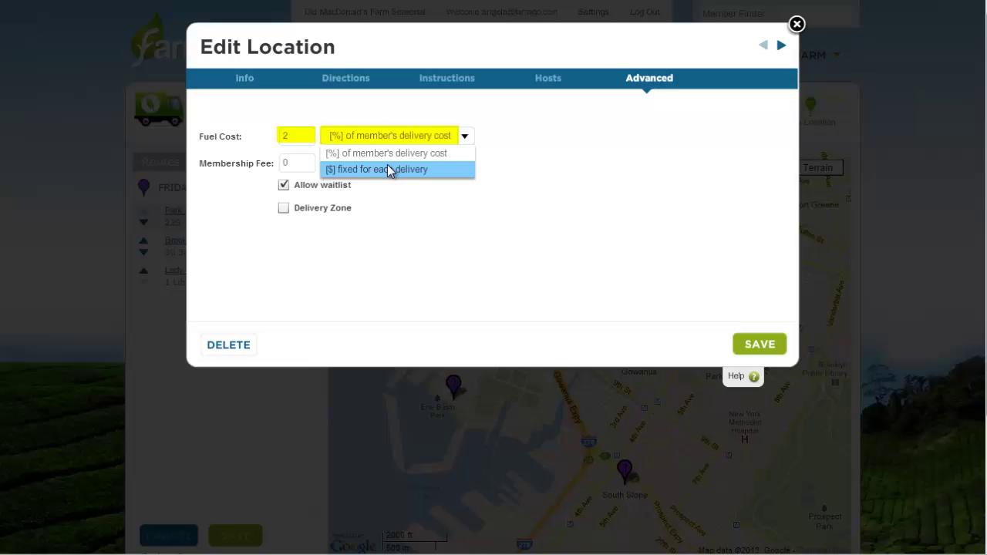
click(390, 170)
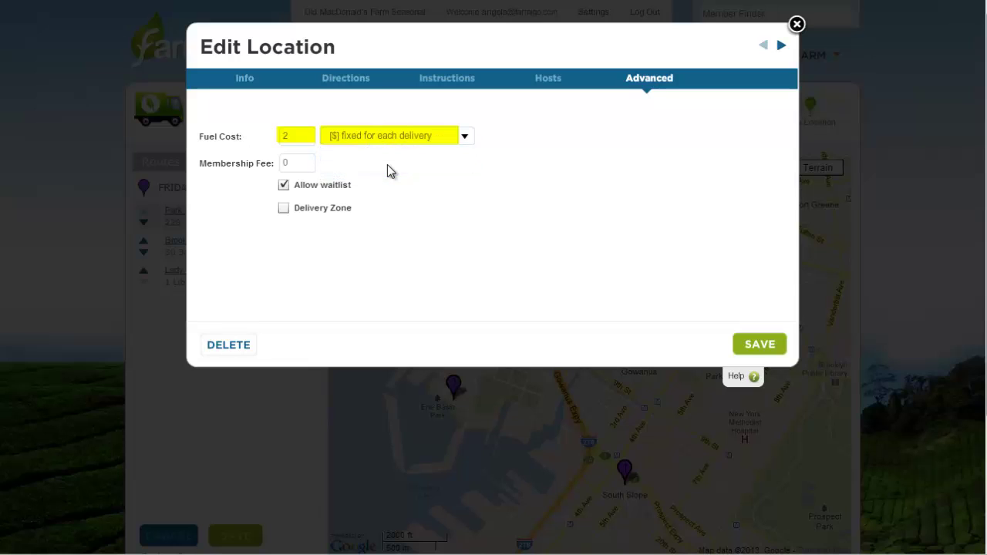
click(386, 135)
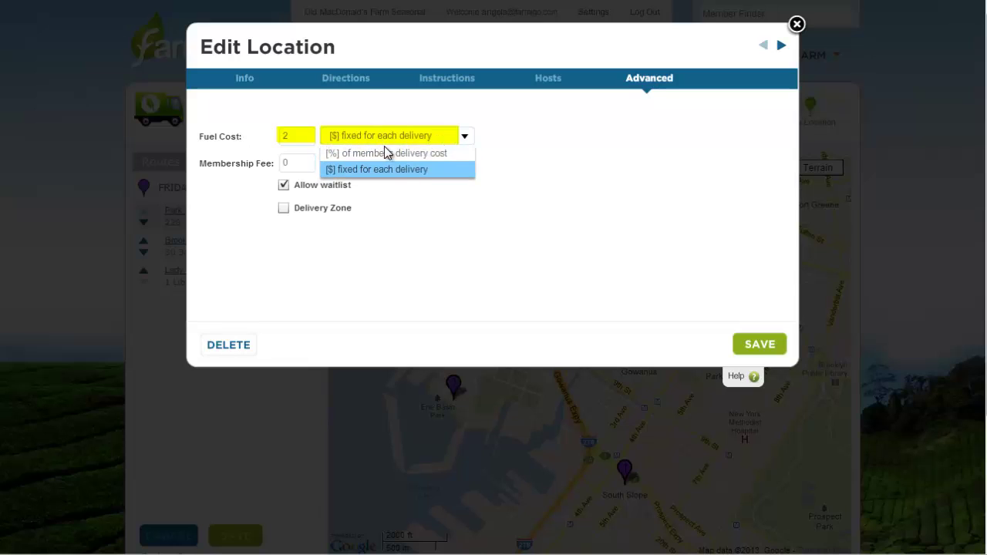
click(387, 153)
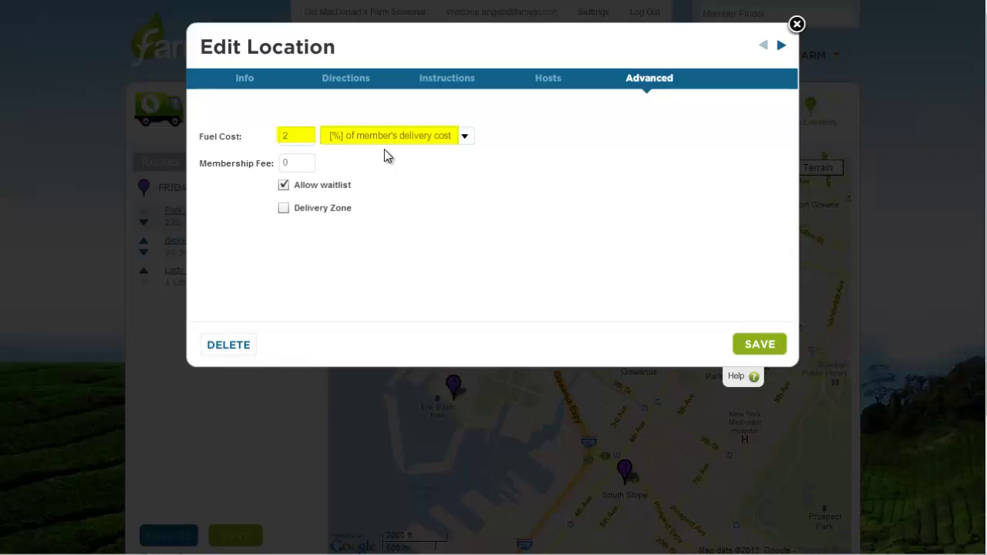
click(302, 162)
key(BackSpace)
text(10)
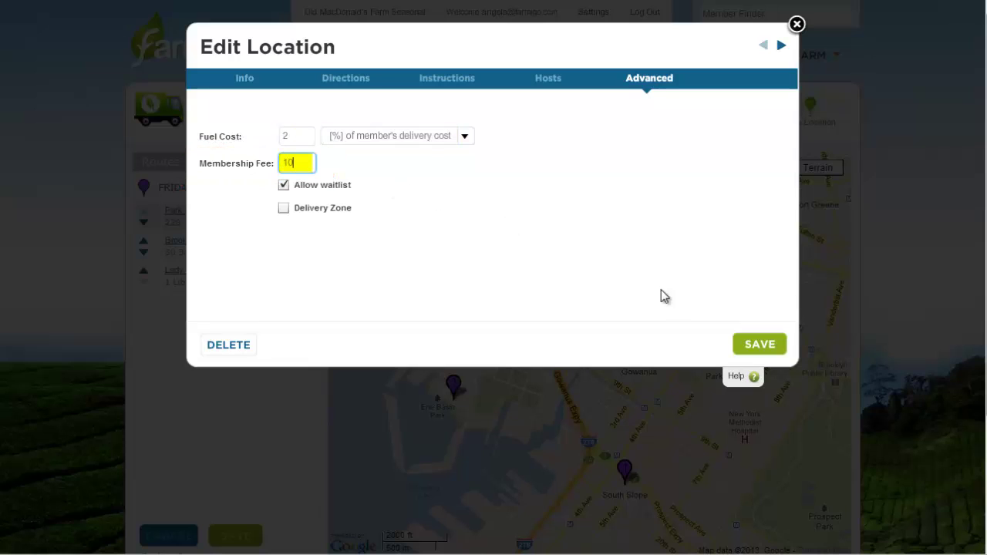
click(740, 343)
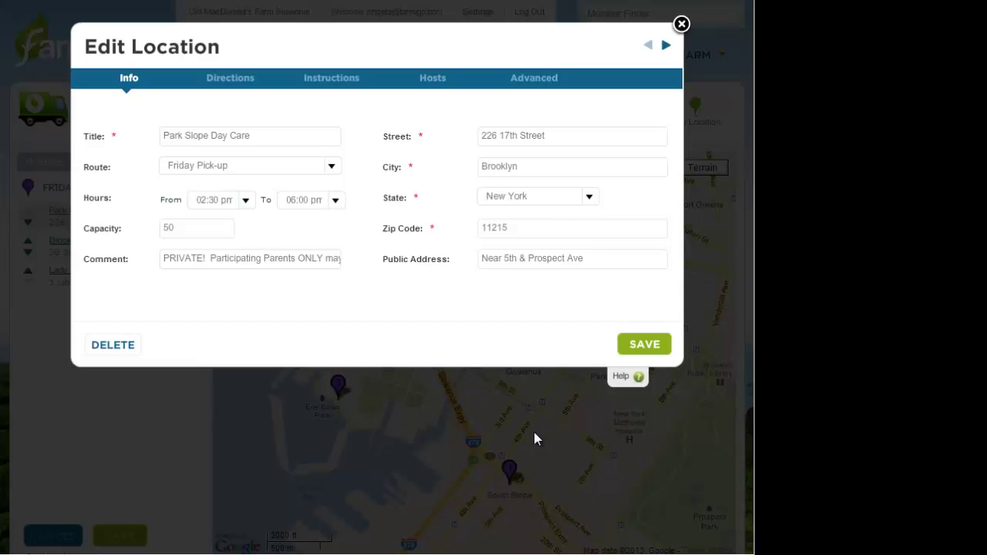
Add the member found by e-mail search as Park Slope Day Care's host, with Publish Host set to Yes
click(427, 77)
click(269, 132)
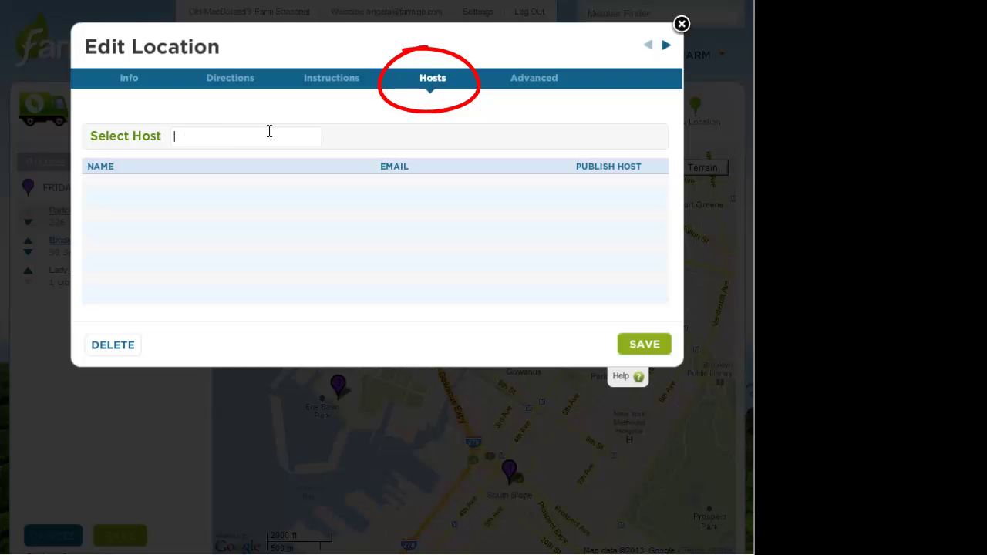
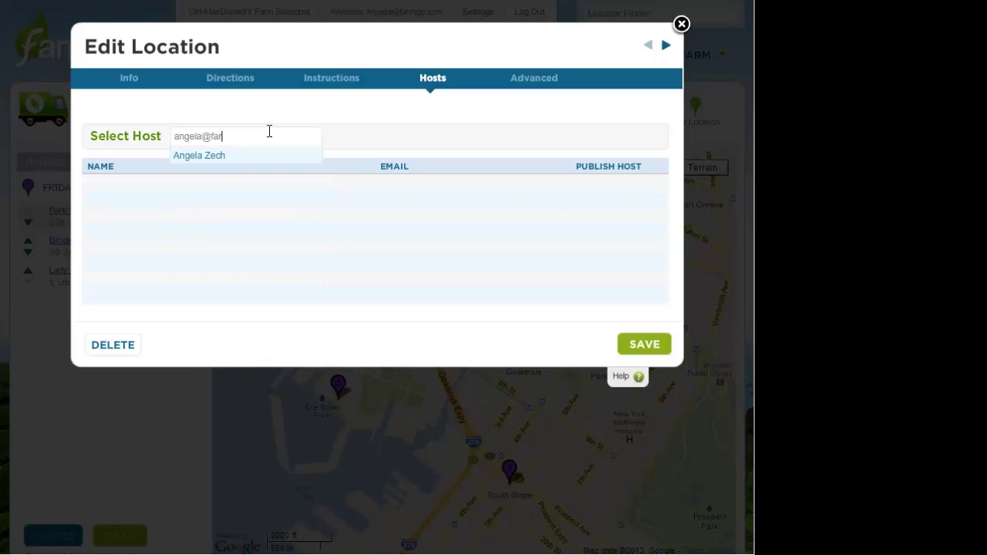
click(247, 156)
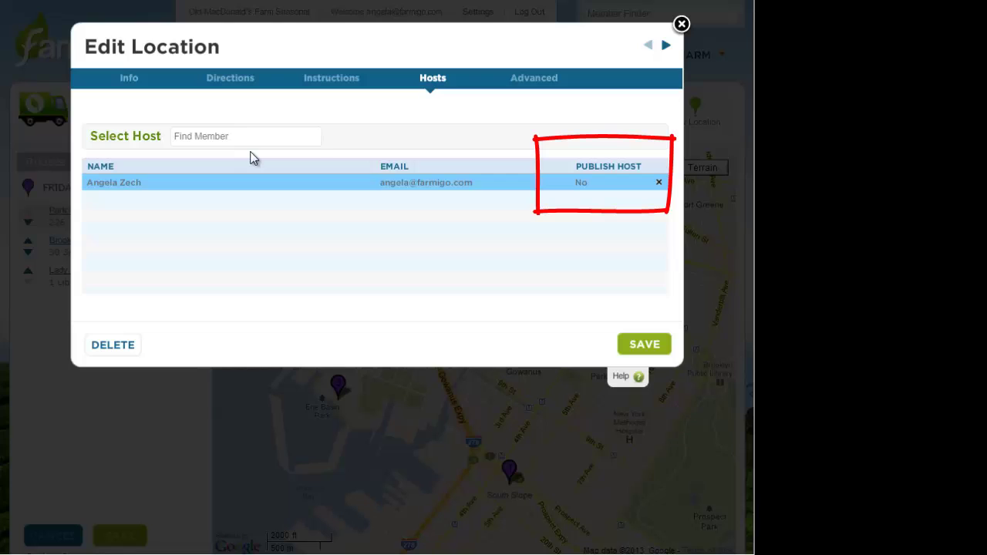
click(586, 183)
click(637, 188)
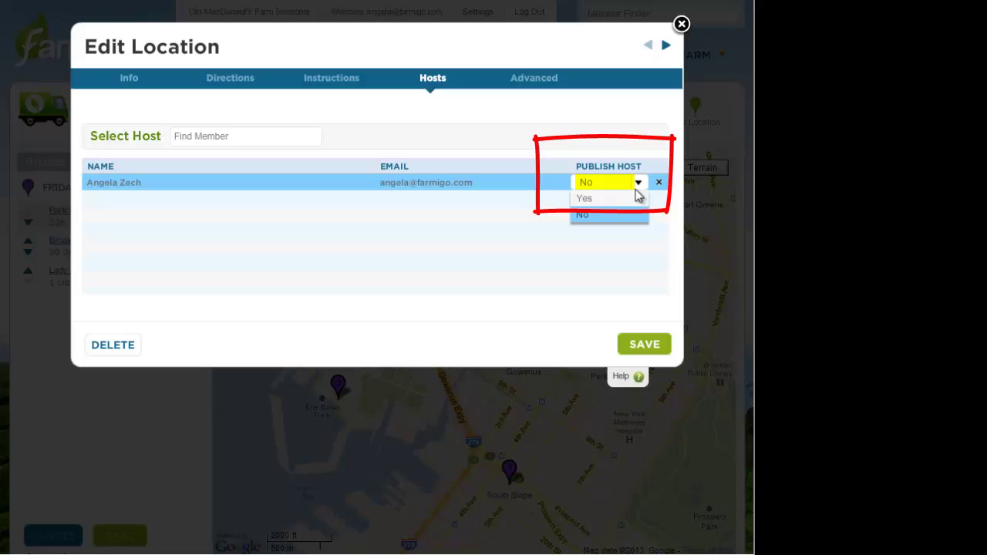
click(632, 198)
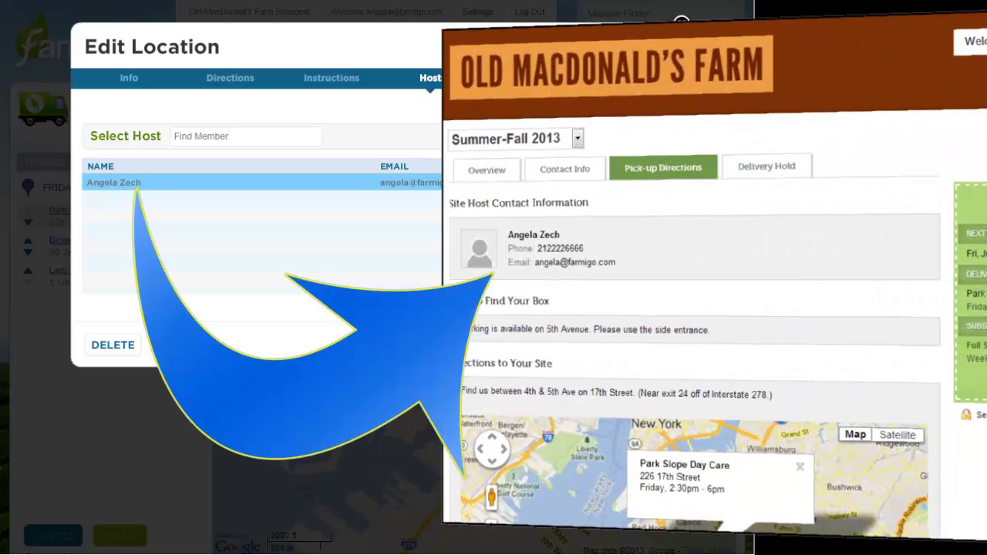
Save Park Slope Day Care's new host assignment
click(648, 347)
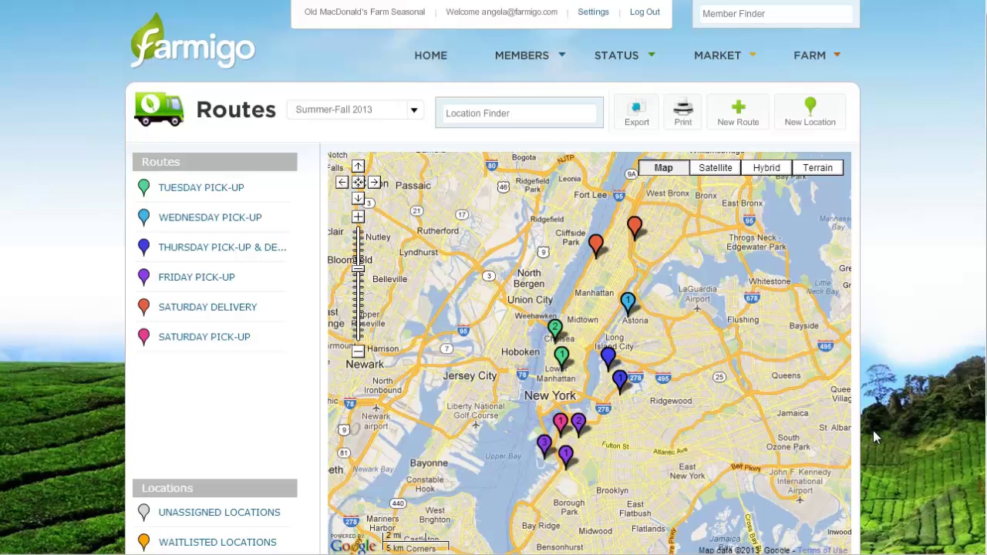
Add a route titled 'Friday Deliveries' with Friday as its delivery day and save it
click(728, 114)
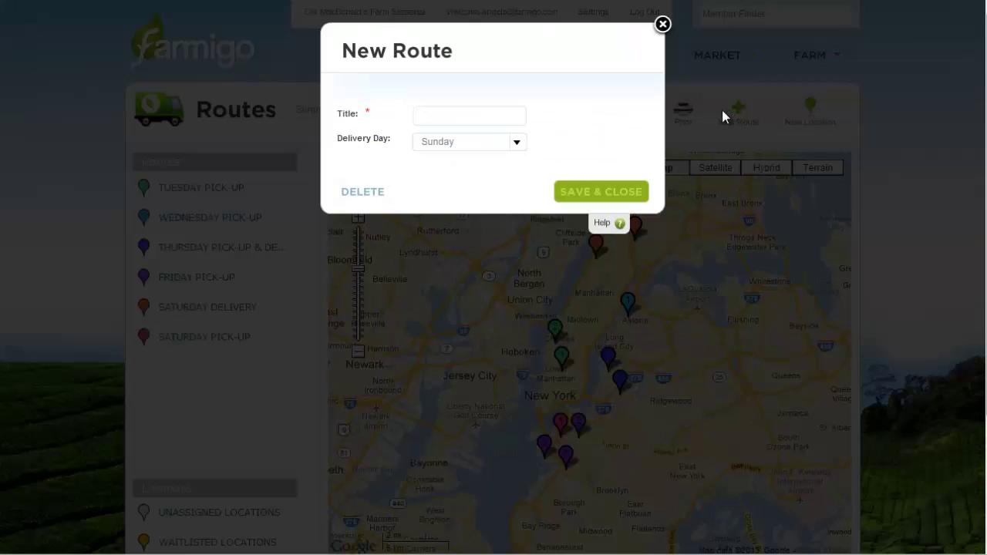
click(515, 118)
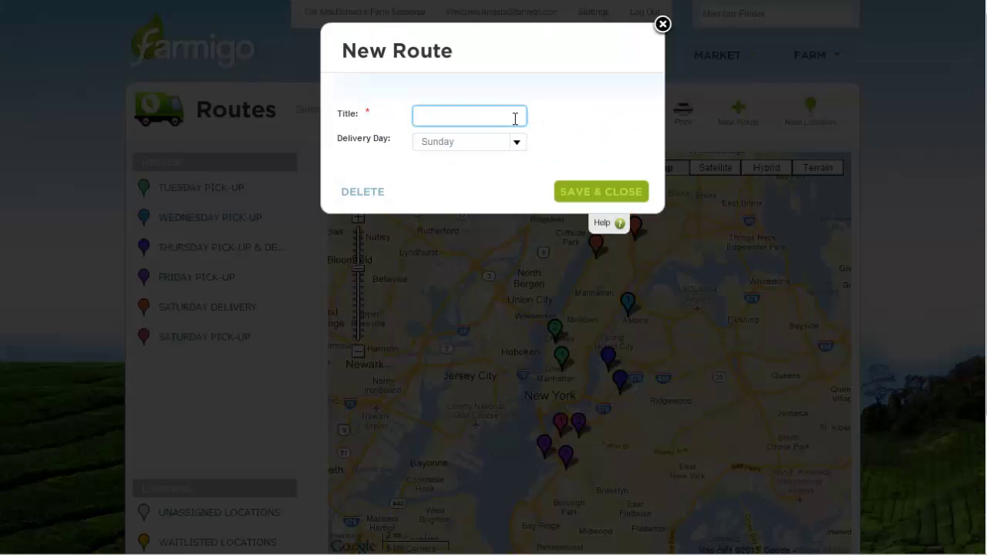
text(Frida)
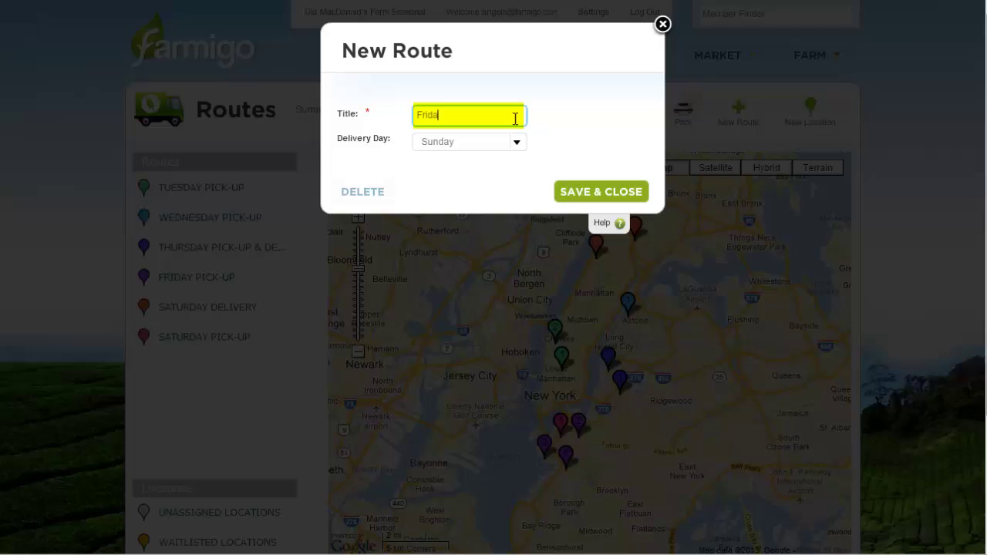
text(y Delivery)
text(ys)
key(BackSpace)
key(BackSpace)
text(ies)
click(502, 141)
click(496, 221)
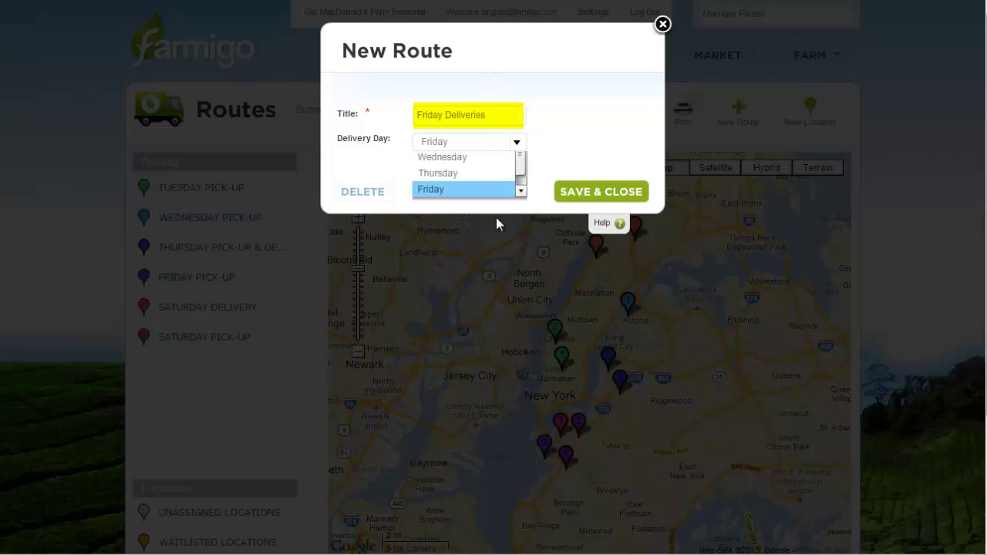
click(592, 197)
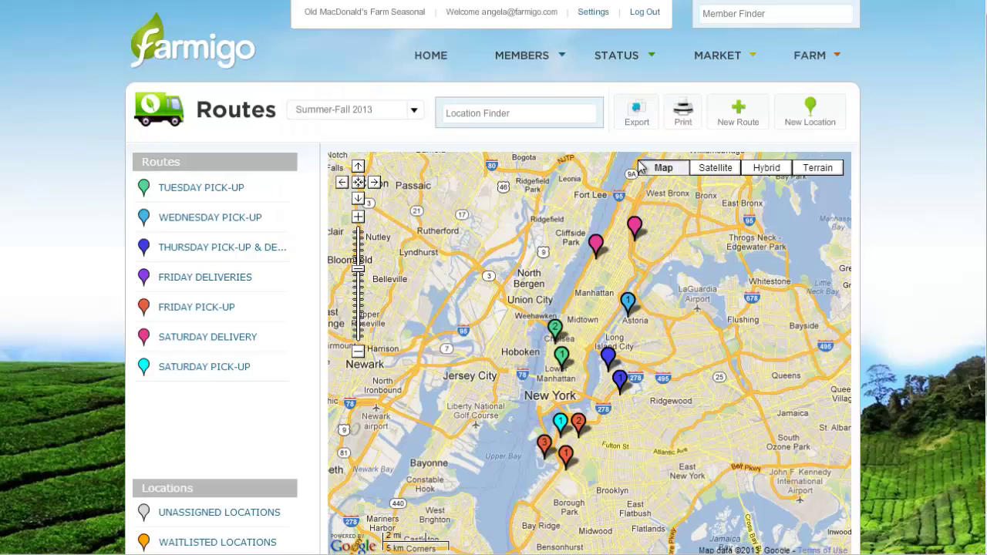
Title the location 'Home Delivery - Brooklyn' on Friday Deliveries, open 07:00–11:00 am
click(803, 126)
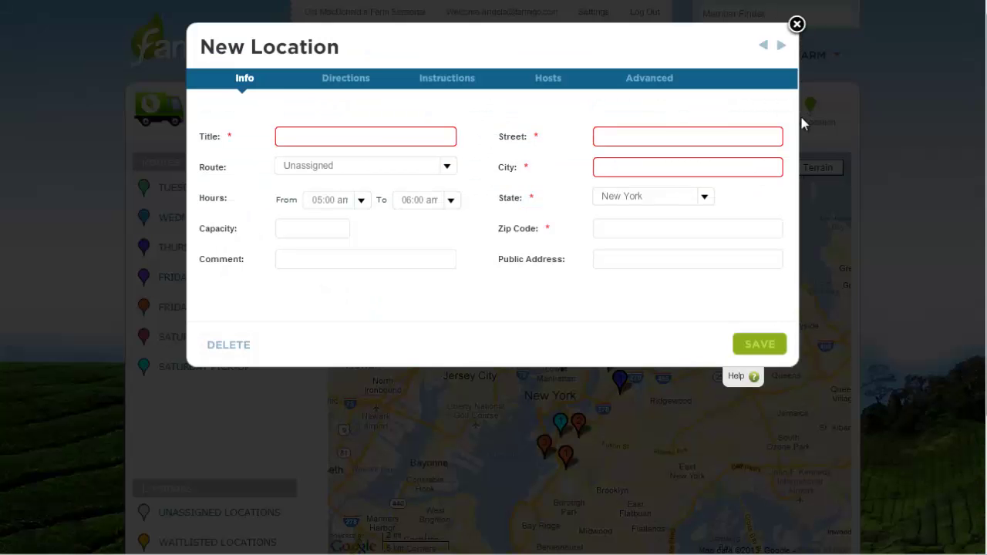
text(Home Delivery - Brooklyn)
click(392, 170)
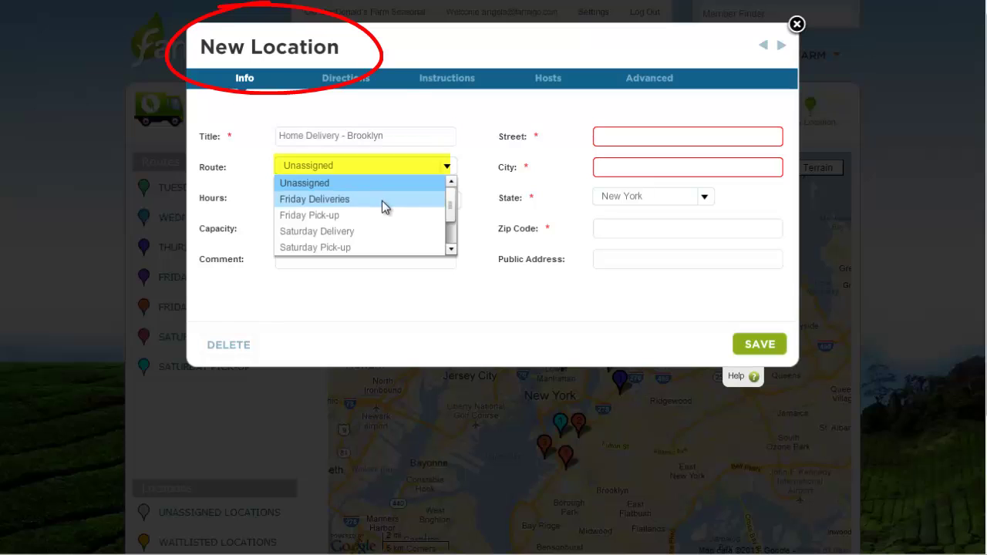
click(382, 199)
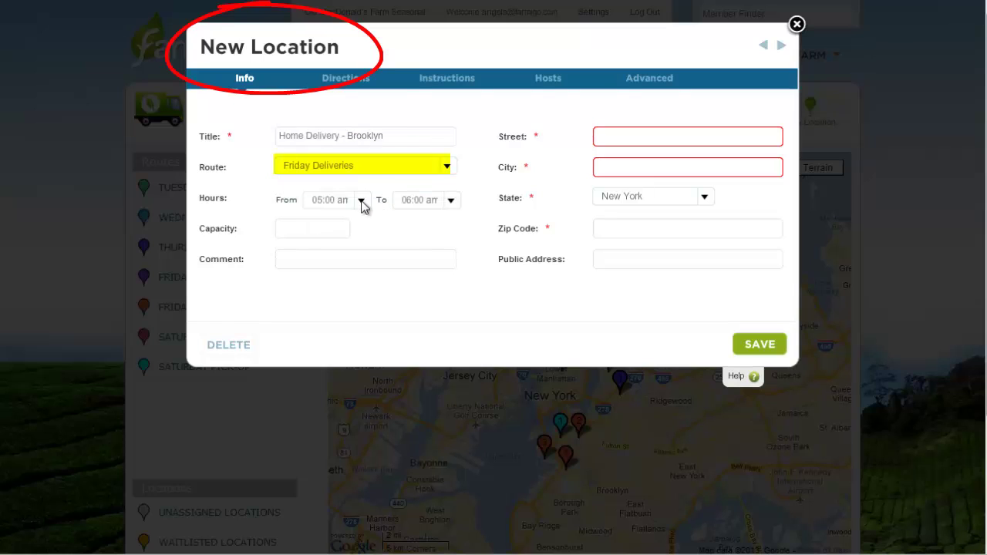
click(362, 203)
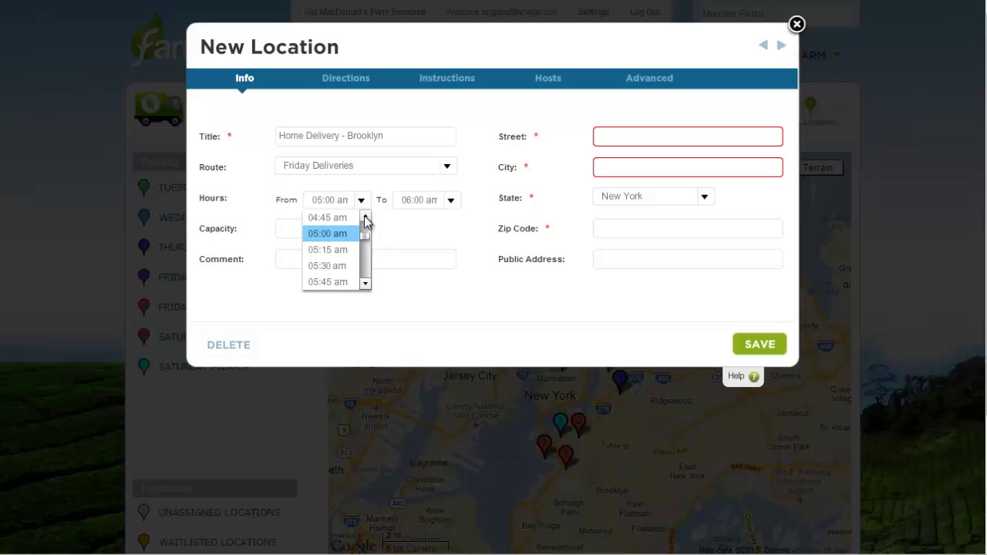
click(365, 240)
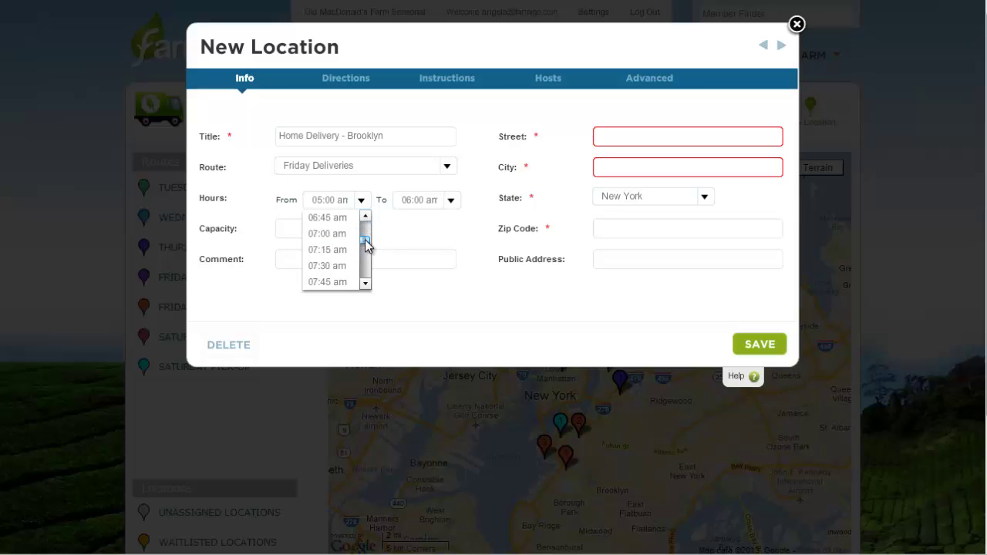
click(327, 234)
click(452, 203)
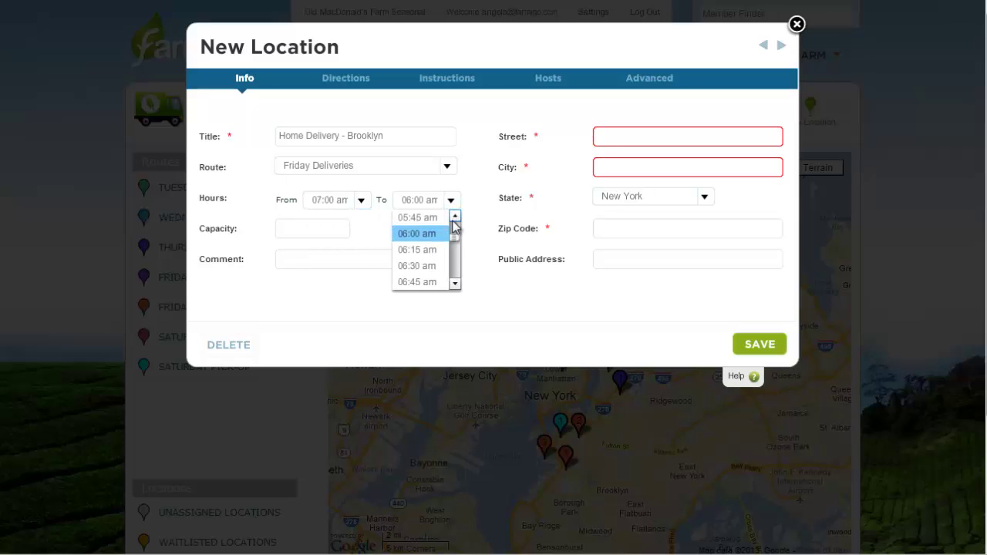
drag(454, 226, 455, 256)
click(419, 233)
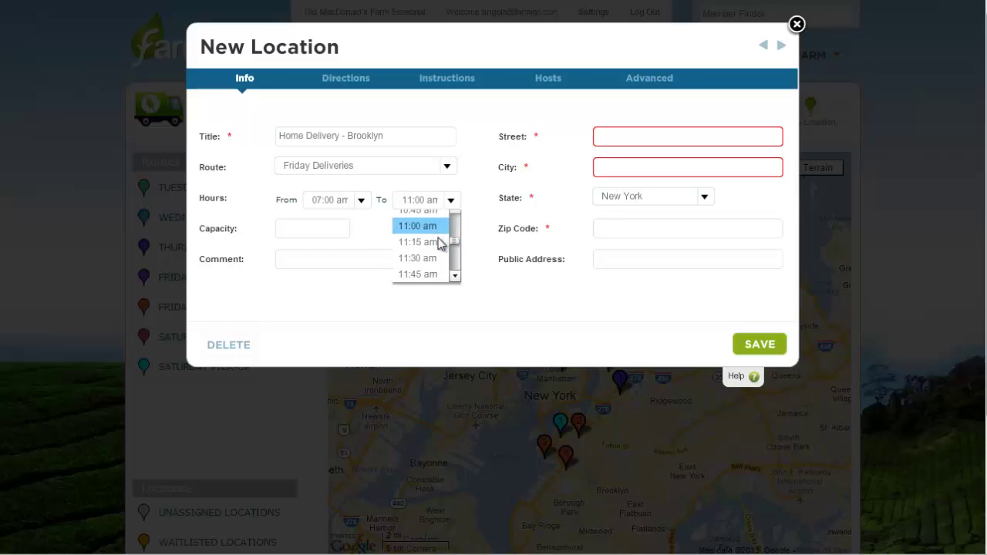
click(654, 138)
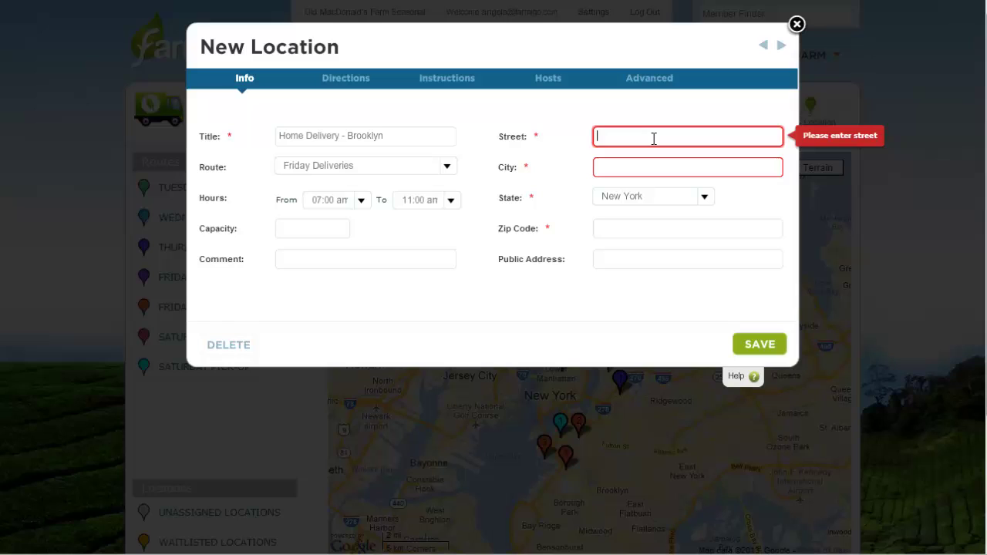
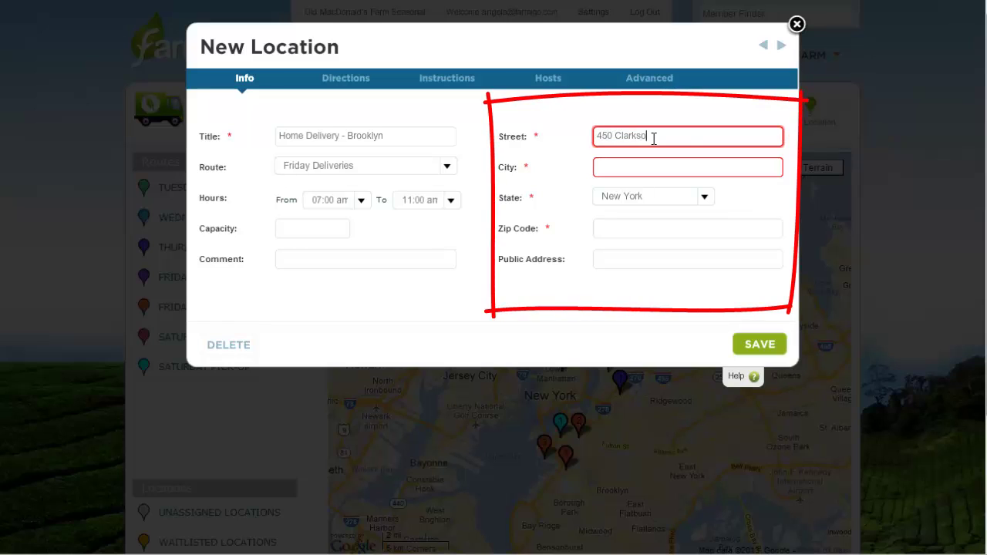
key(Tab)
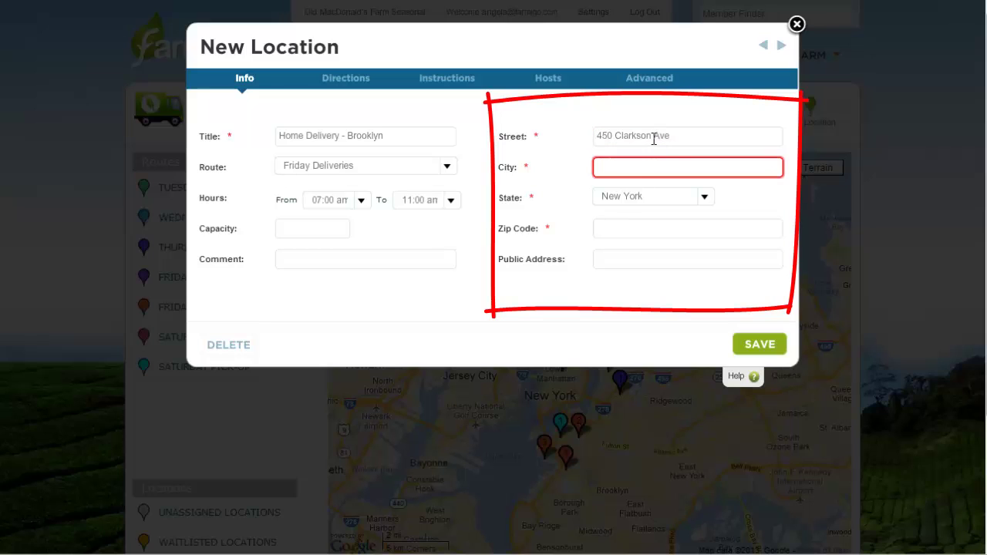
key(Tab)
key(Tab)
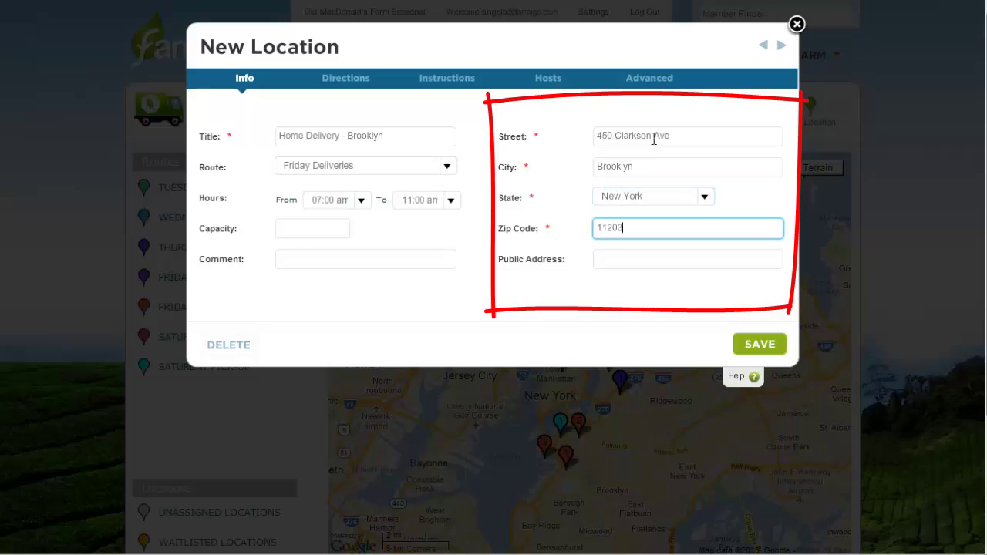
key(Tab)
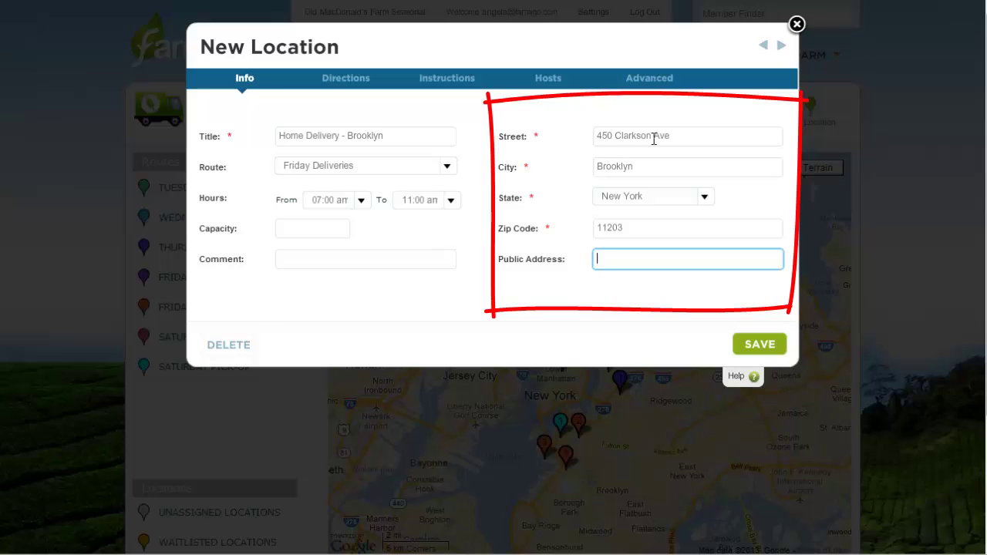
text(Door-to-Door Delivery)
Paste the delivery-area comment, set capacity to 2, and switch to Advanced settings
click(399, 259)
key(ctrl+v)
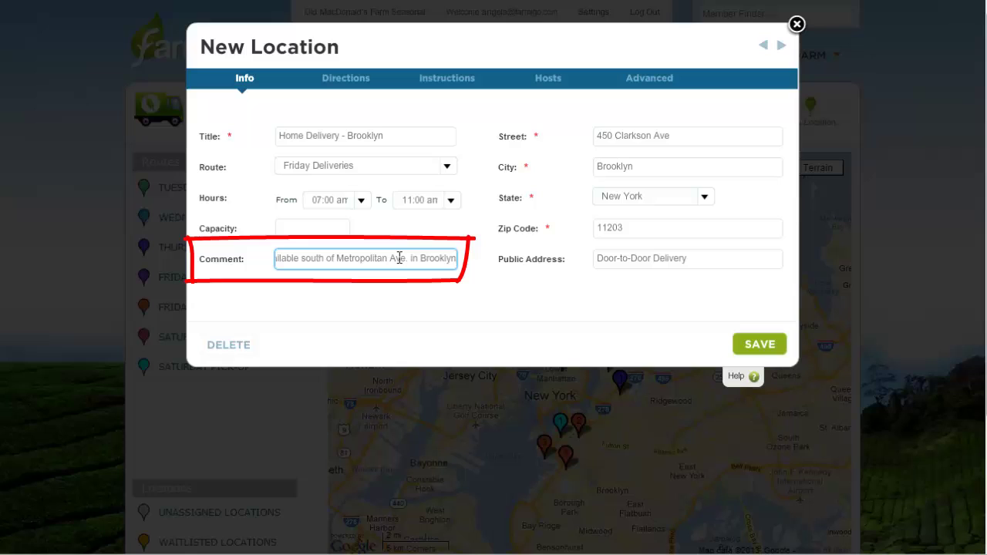
click(313, 229)
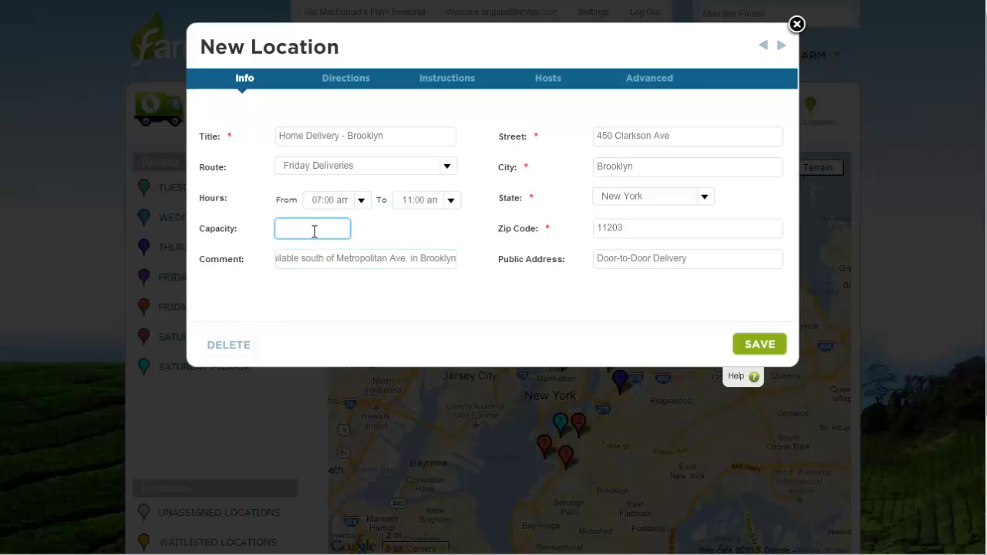
text(2)
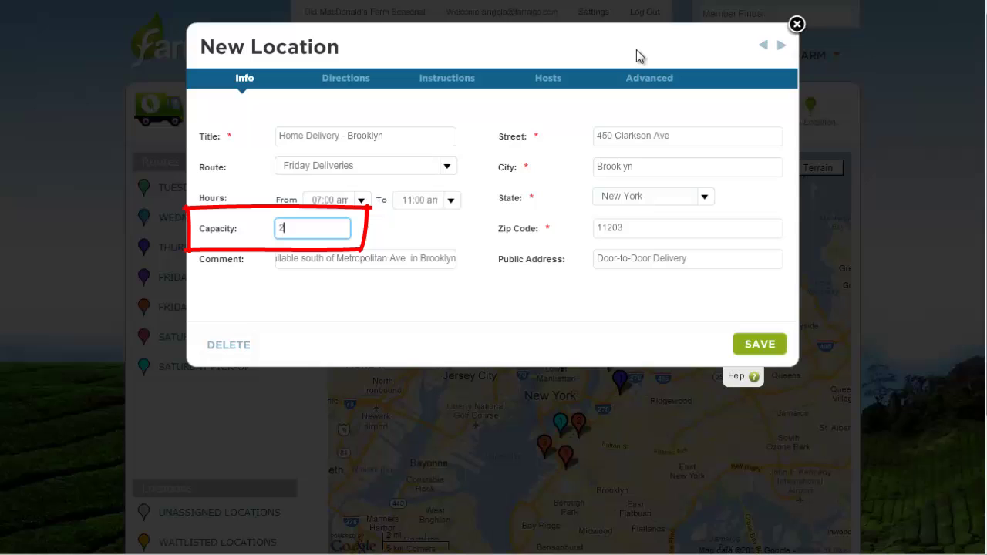
click(648, 79)
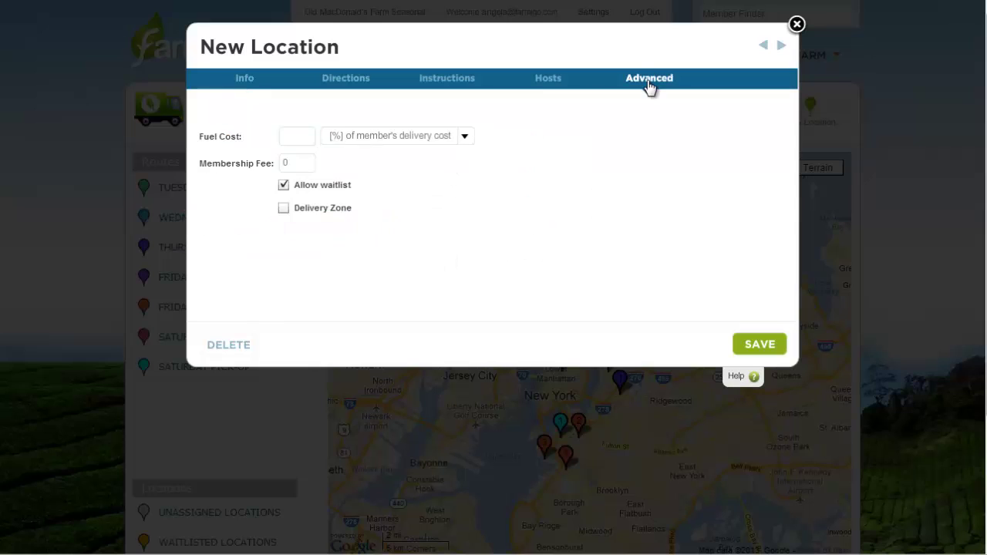
Mark Home Delivery - Brooklyn as a Delivery Zone and save the location
click(285, 210)
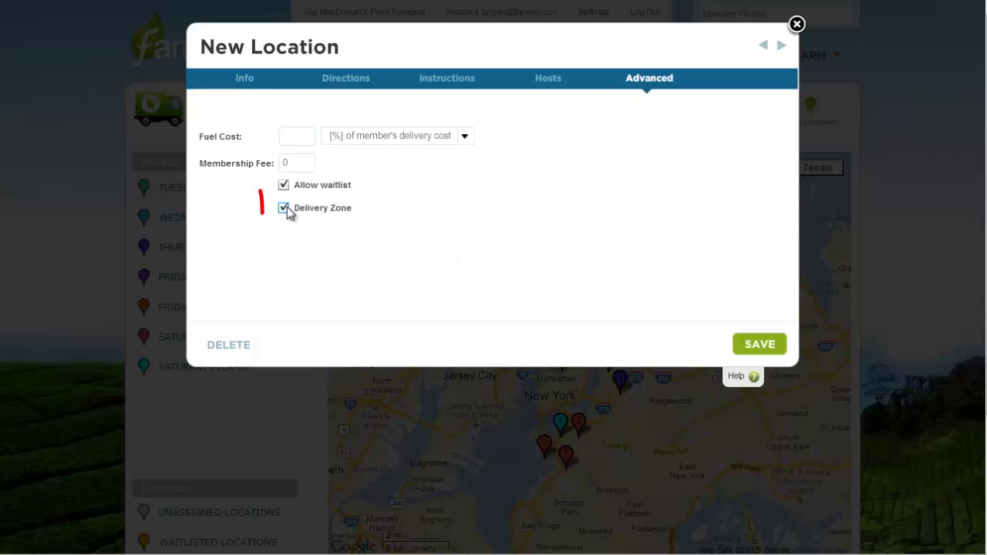
click(762, 345)
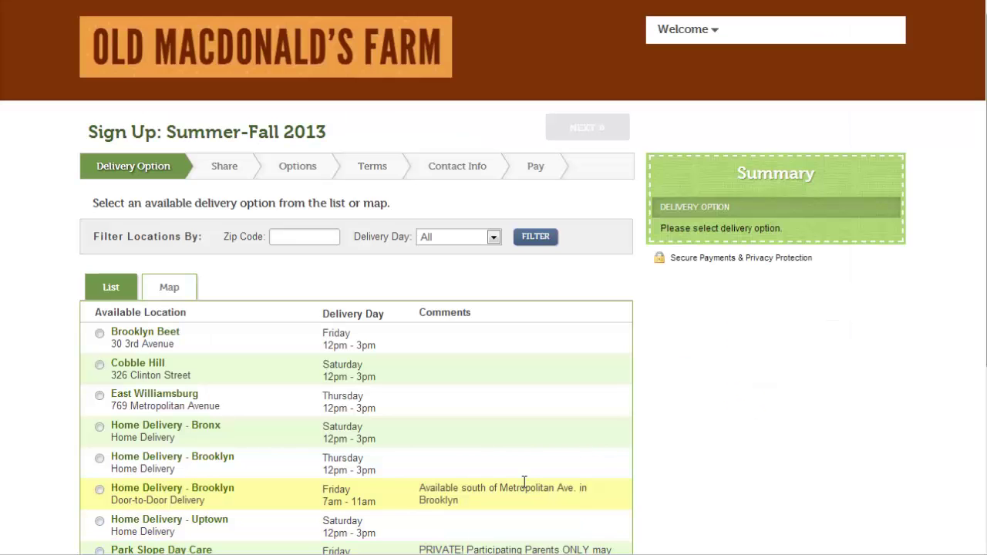
Select Home Delivery - Brooklyn and add a weekly Full Share to the order
click(524, 482)
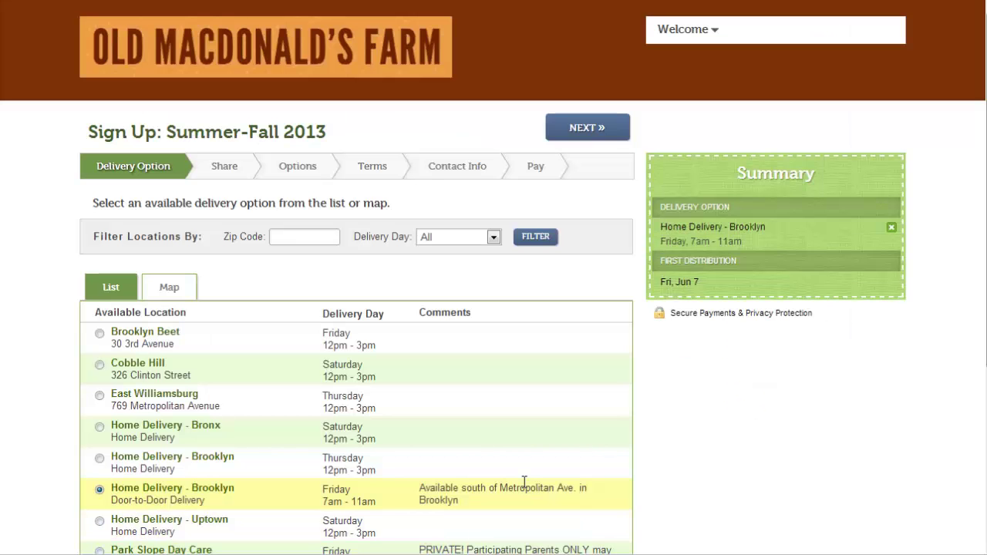
click(622, 130)
click(326, 276)
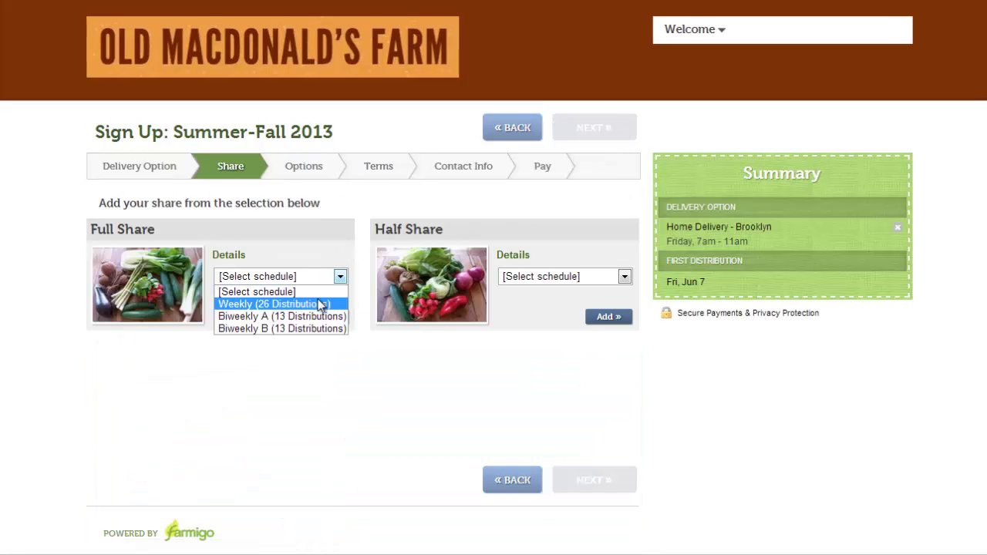
click(320, 304)
click(322, 317)
click(619, 129)
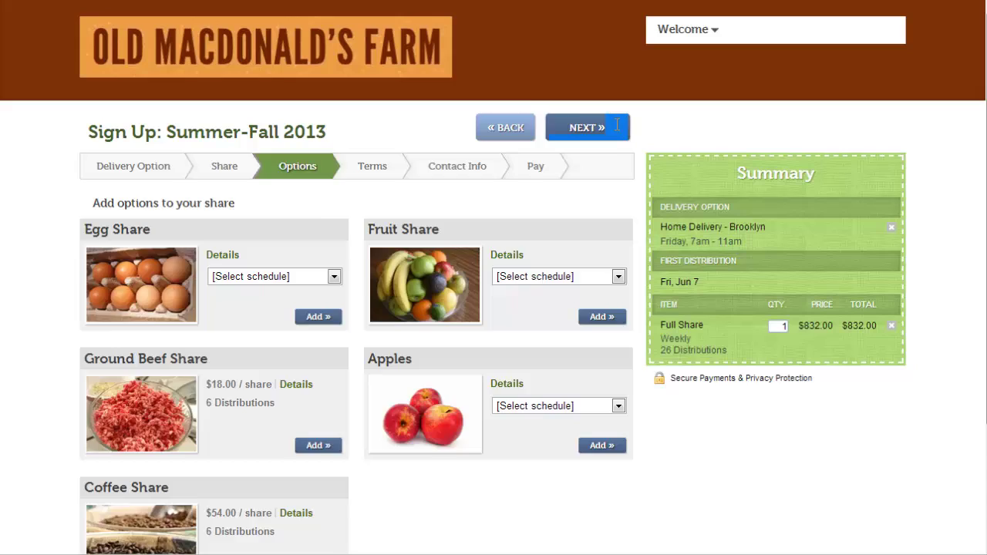
click(617, 127)
Choose Payment in Full and log in with the existing member's e-mail and password
click(392, 248)
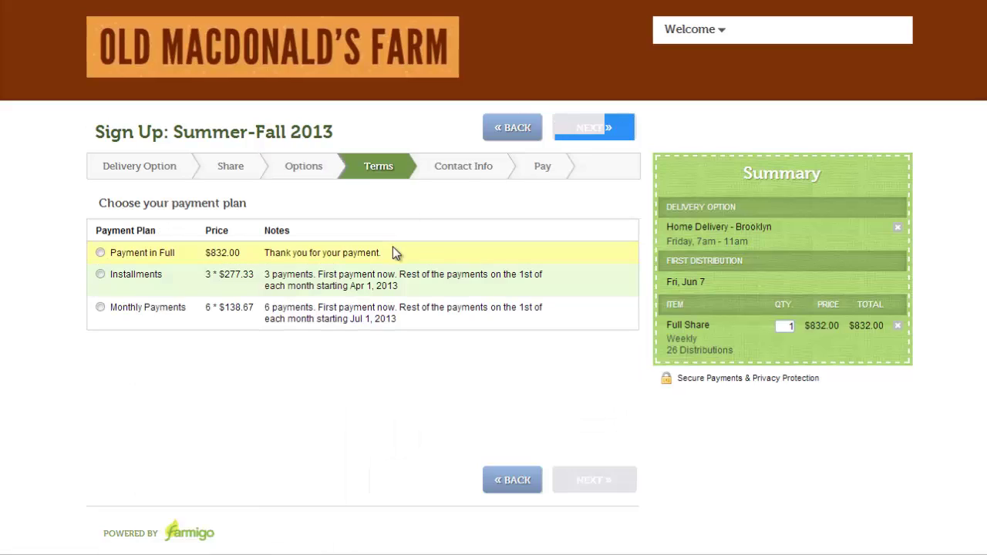
click(590, 125)
click(411, 442)
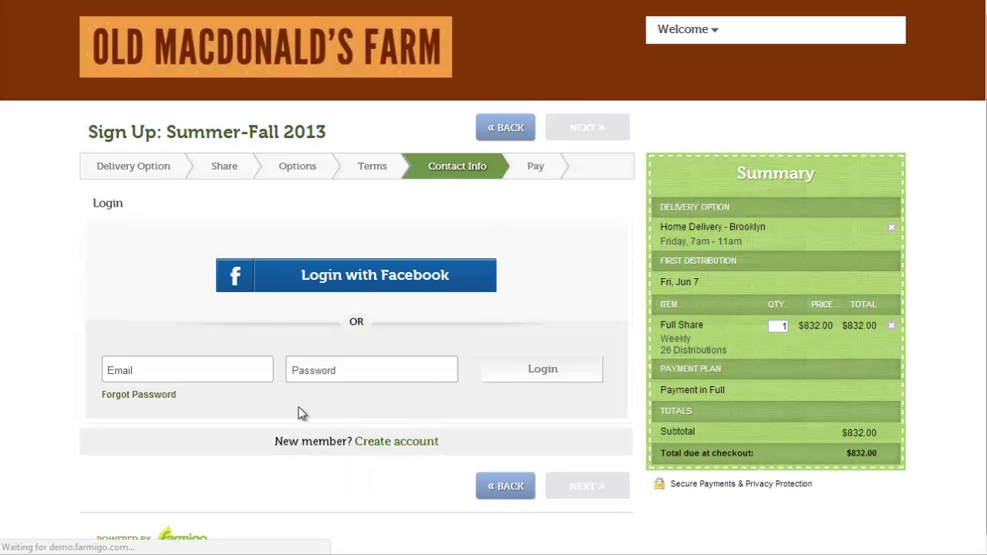
click(251, 376)
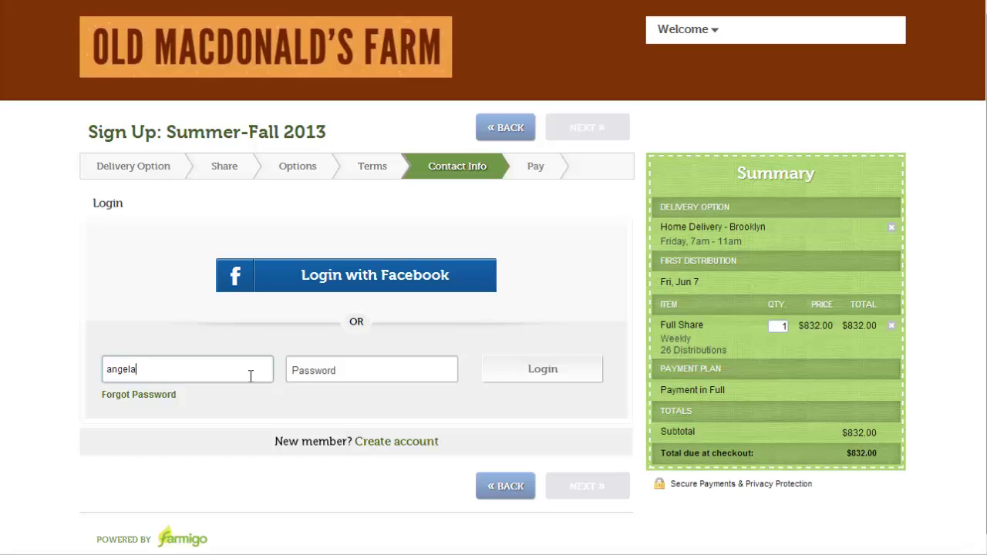
key(Tab)
text(******)
click(560, 369)
Agree to the membership terms and complete sign-up paying by Check
click(587, 128)
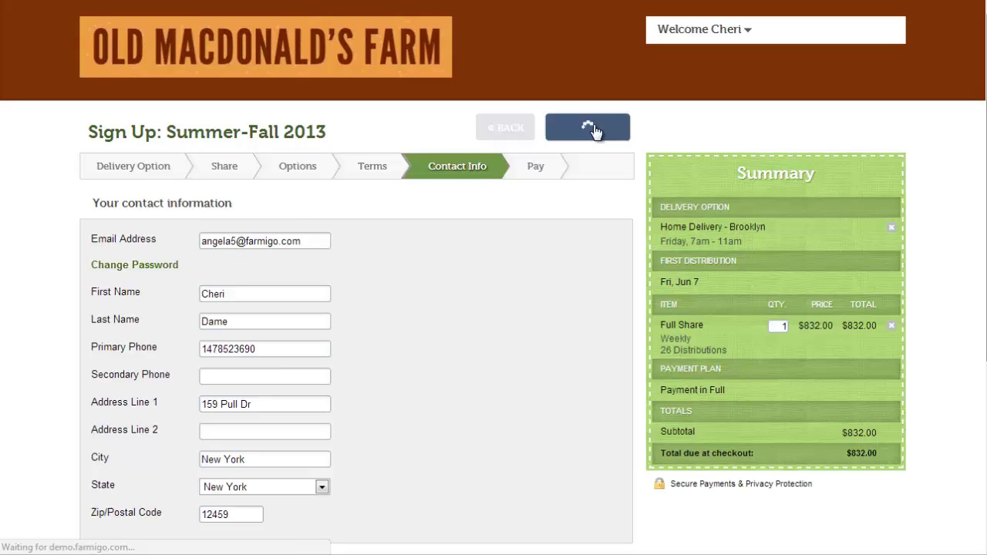
click(98, 225)
scroll(950, 294, down, 3)
click(132, 456)
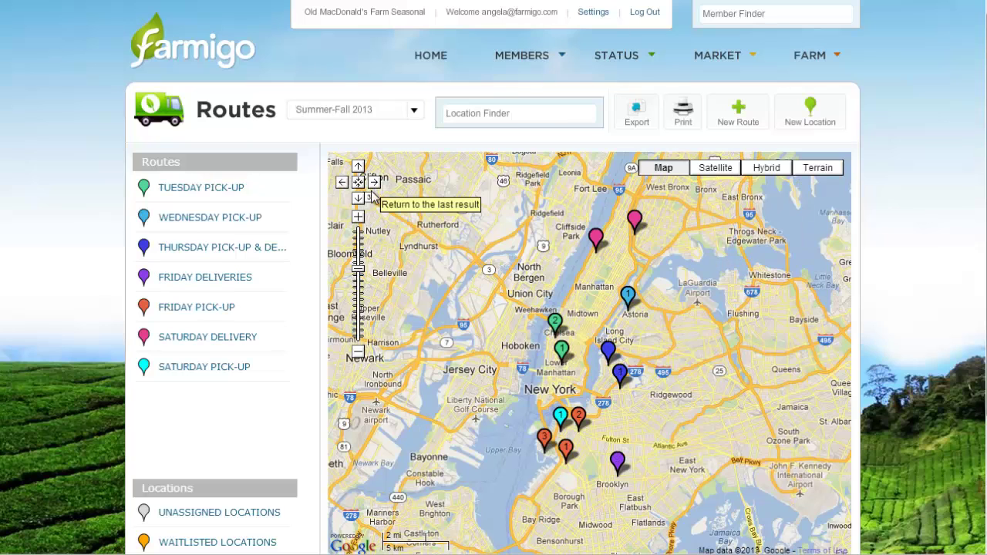
Show the Friday Deliveries stops and open the member's new Home Delivery stop
click(229, 280)
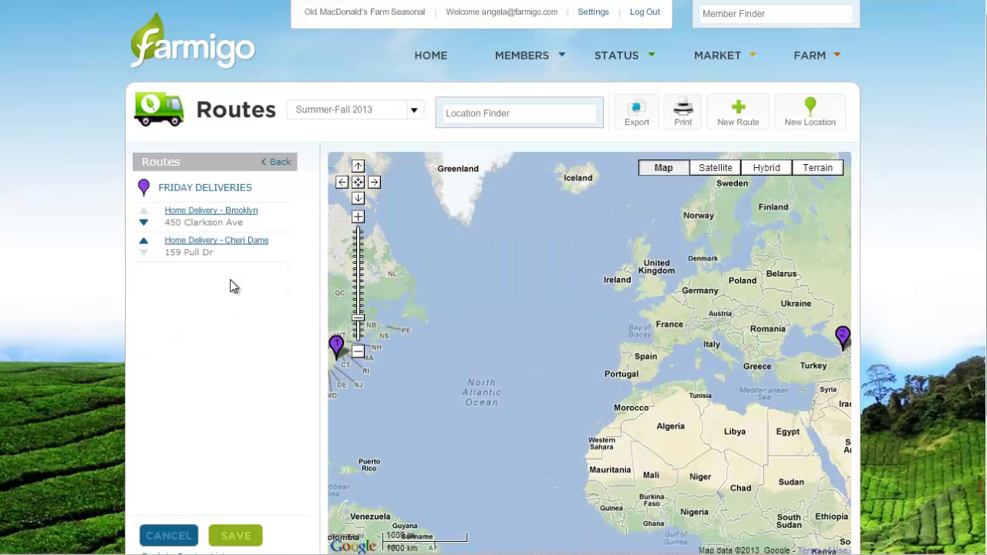
click(228, 251)
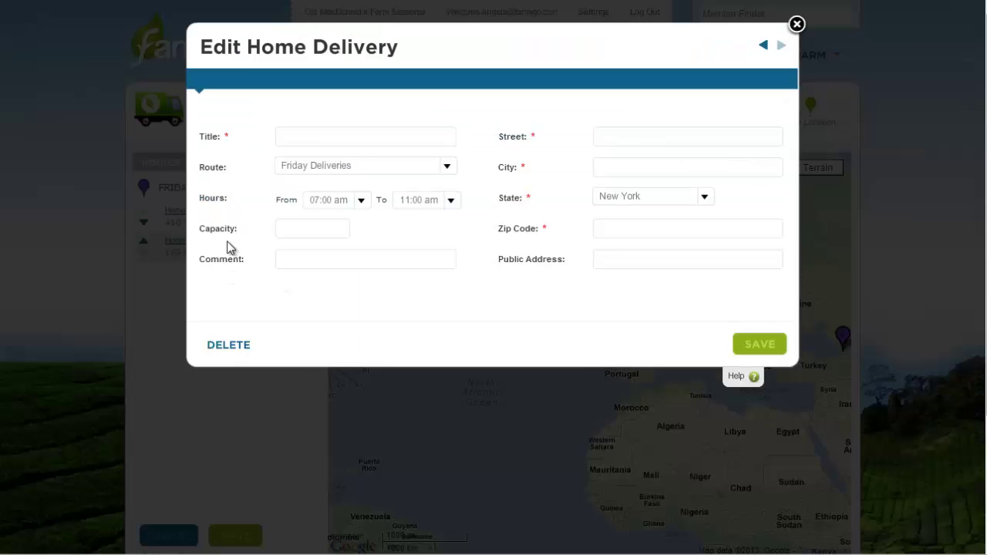